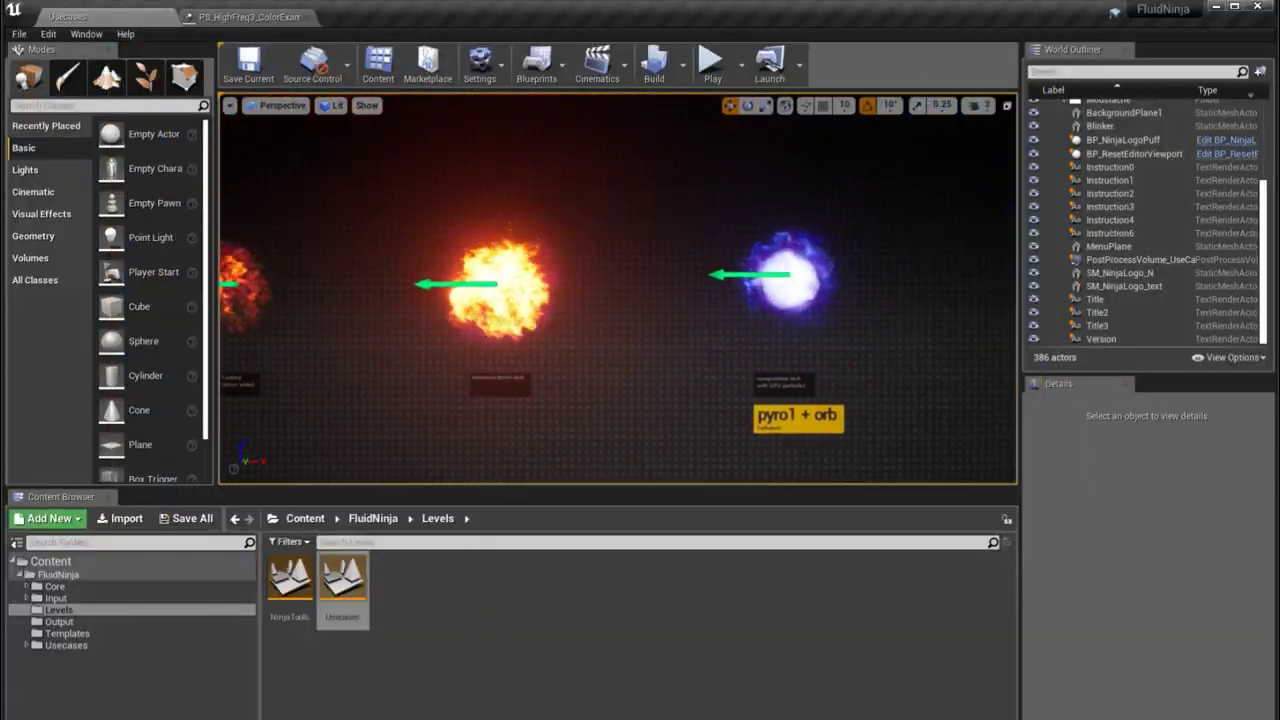
# Open the NinjaTools level, glance at the PS_HighFreq3_ColorExam particle system, then select MenuPlane2
pyautogui.doubleClick(305, 580)
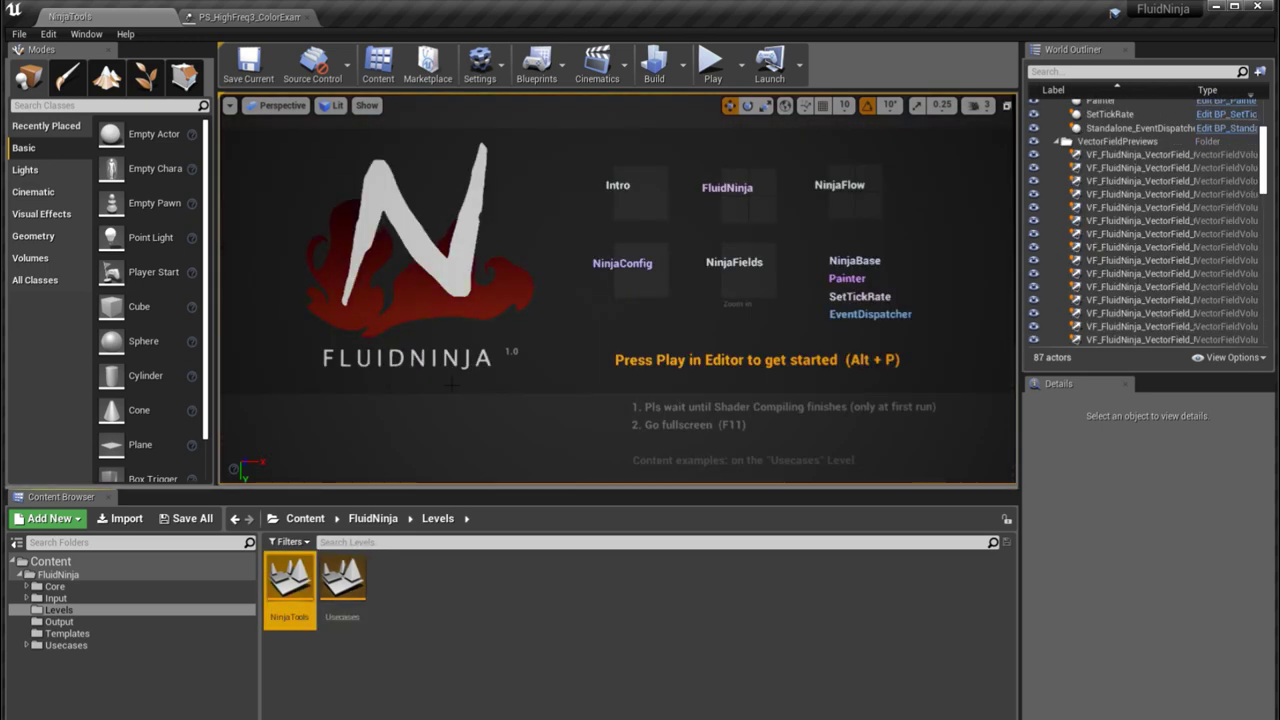
pyautogui.click(264, 20)
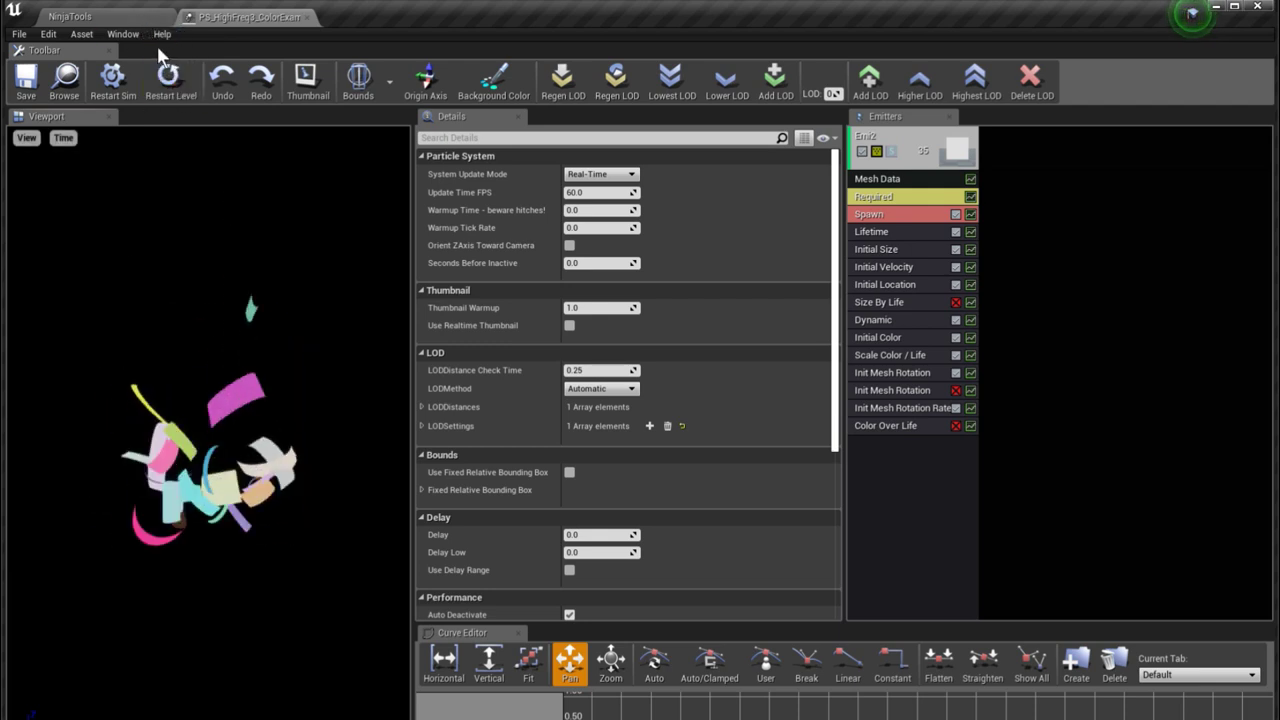
pyautogui.click(132, 18)
pyautogui.click(492, 470)
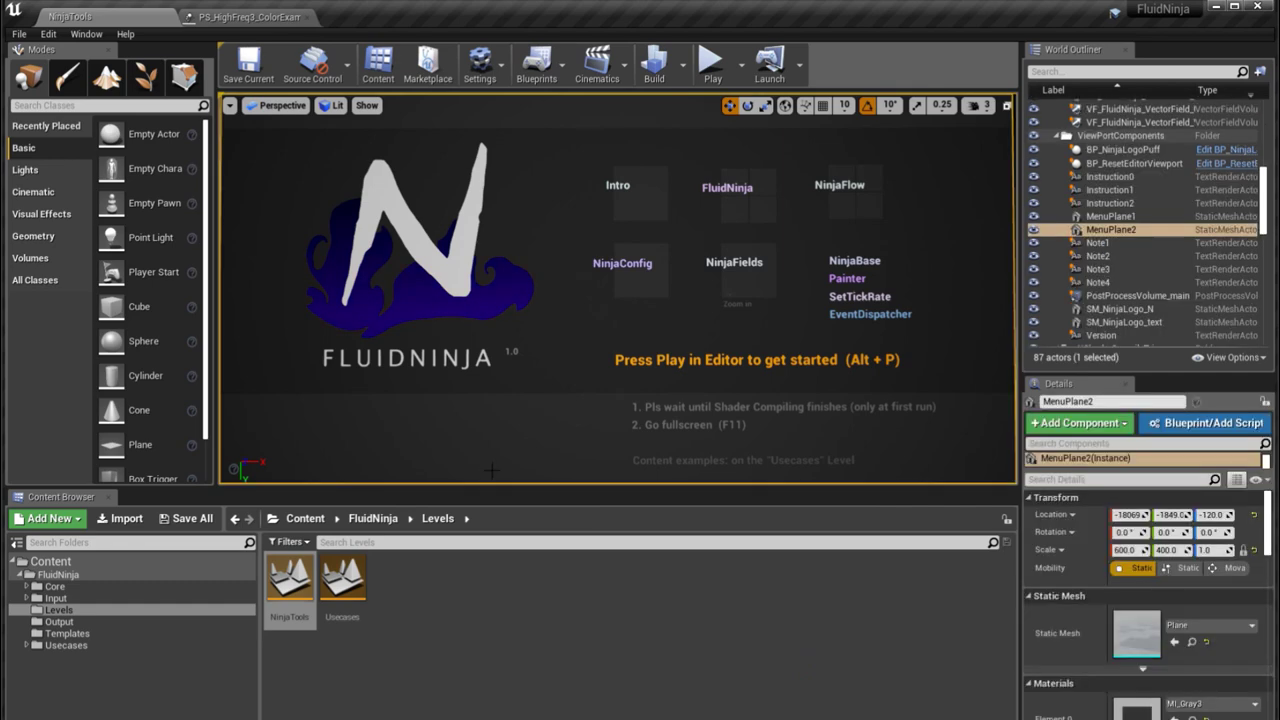
# Play the level fullscreen and switch NinjaTools to the FluidNinja module
pyautogui.press('F11')
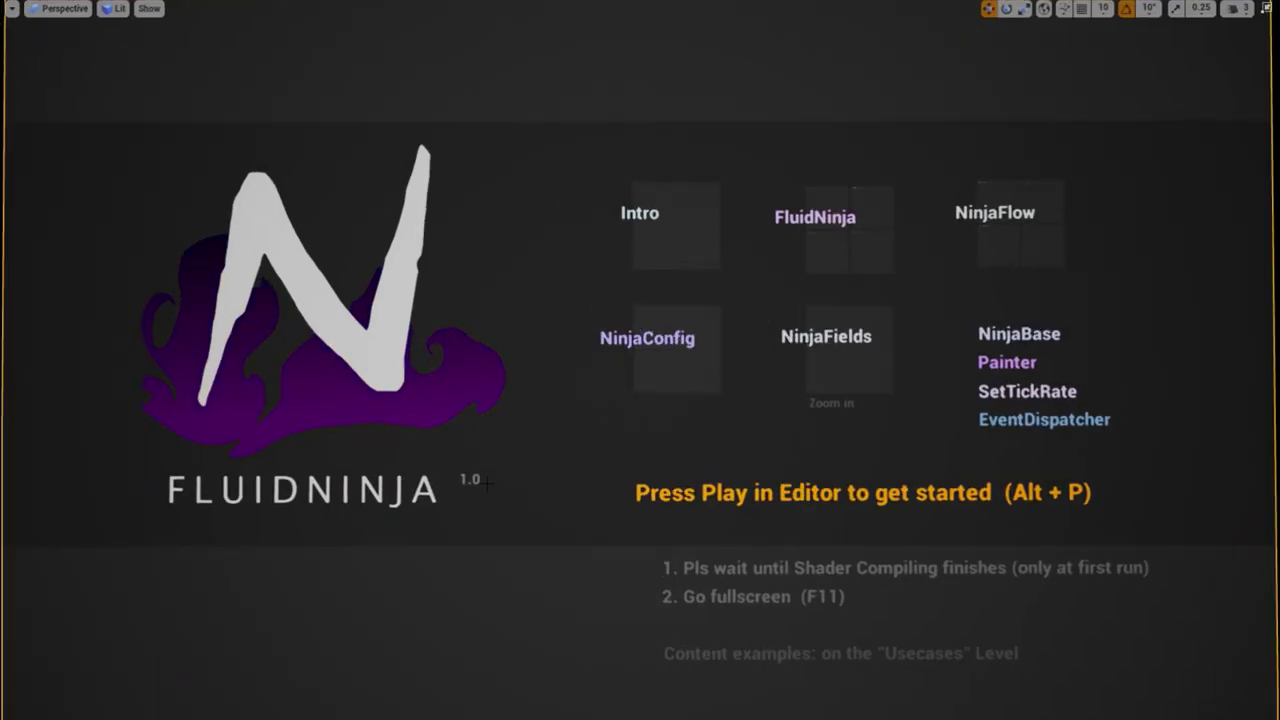
pyautogui.hotkey('alt', 'p')
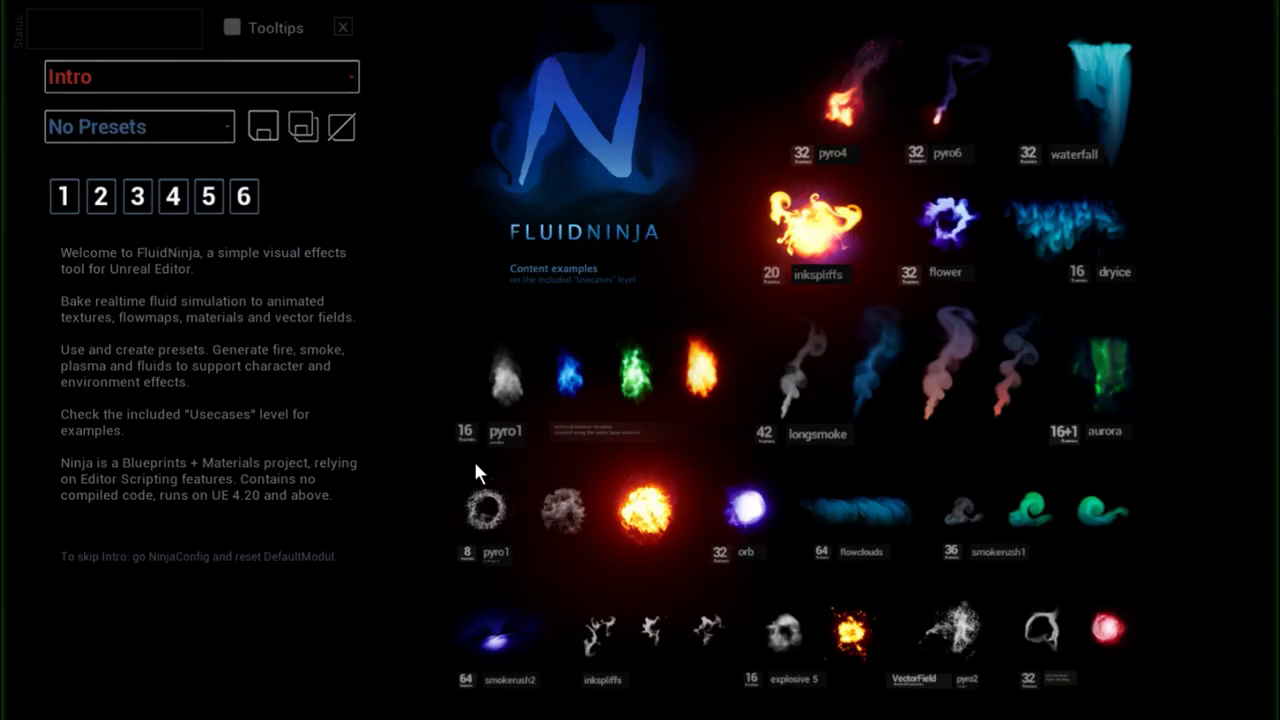
pyautogui.click(180, 76)
pyautogui.click(120, 104)
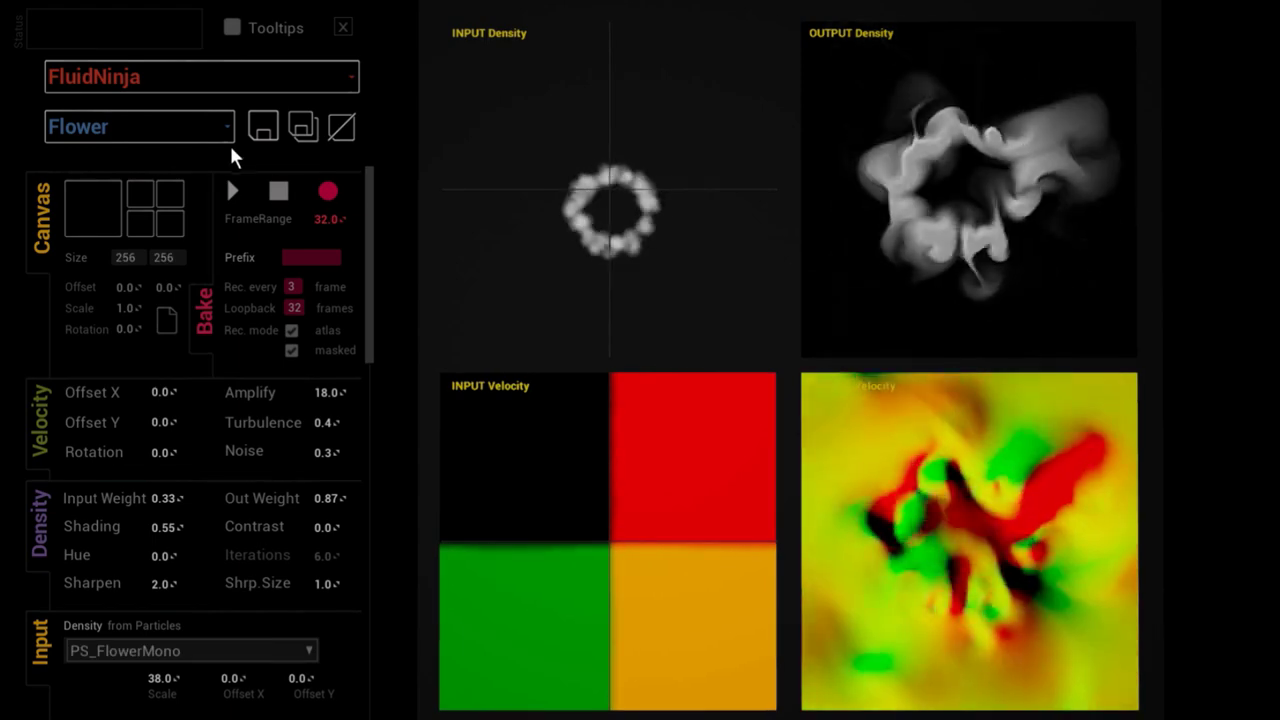
# Load the Pyro4_Flame_ColorExample preset with PS_HighFreq3_ColorExample as the particle density source
pyautogui.click(226, 130)
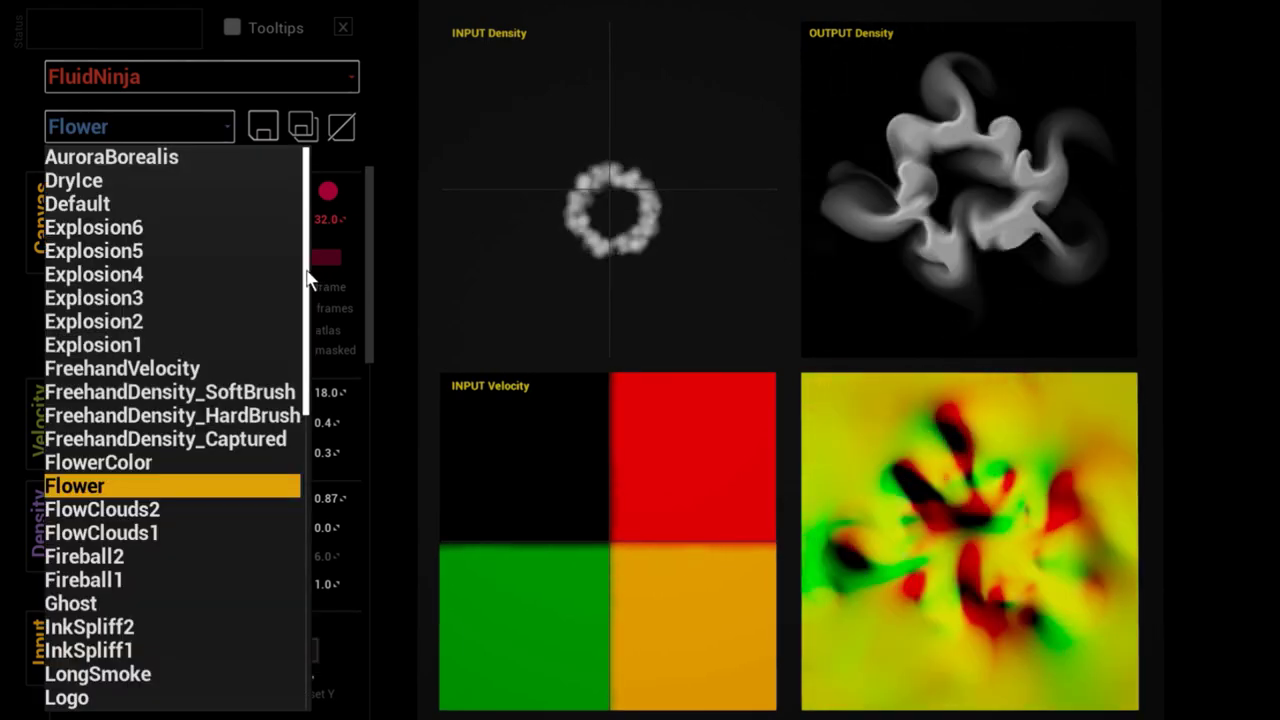
pyautogui.scroll(-9, 238, 450)
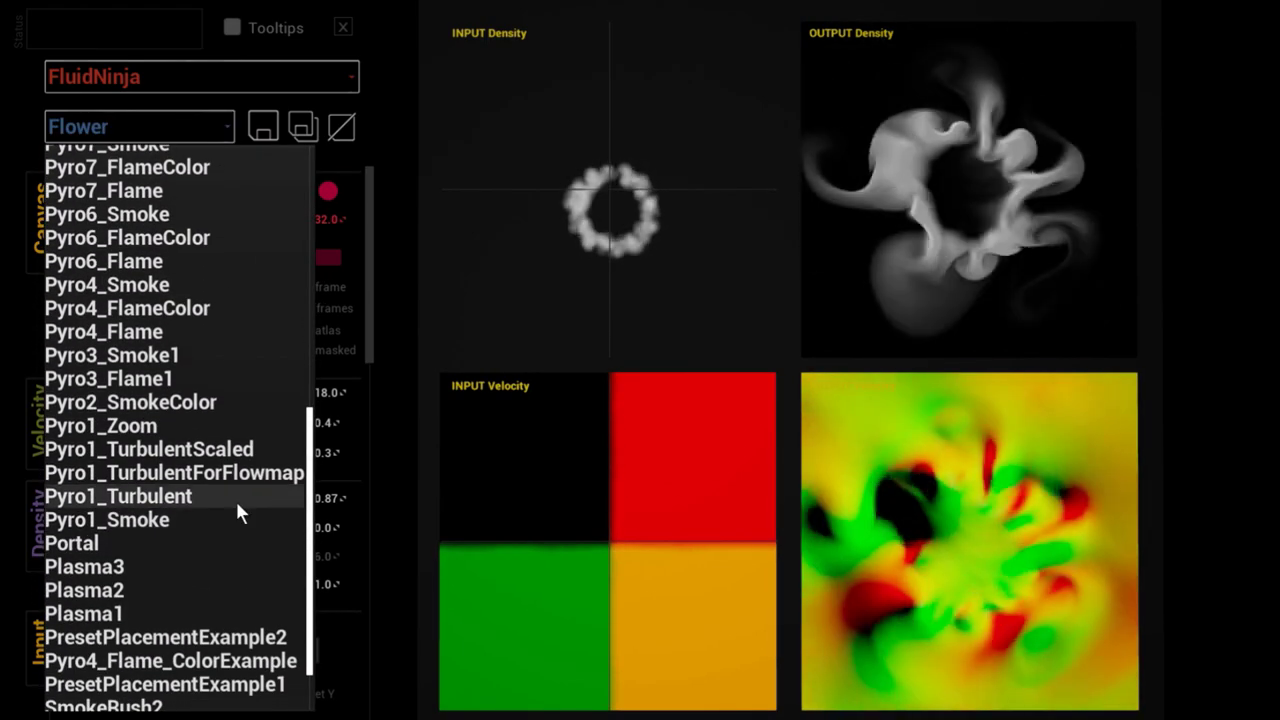
pyautogui.scroll(-1, 283, 608)
pyautogui.click(252, 580)
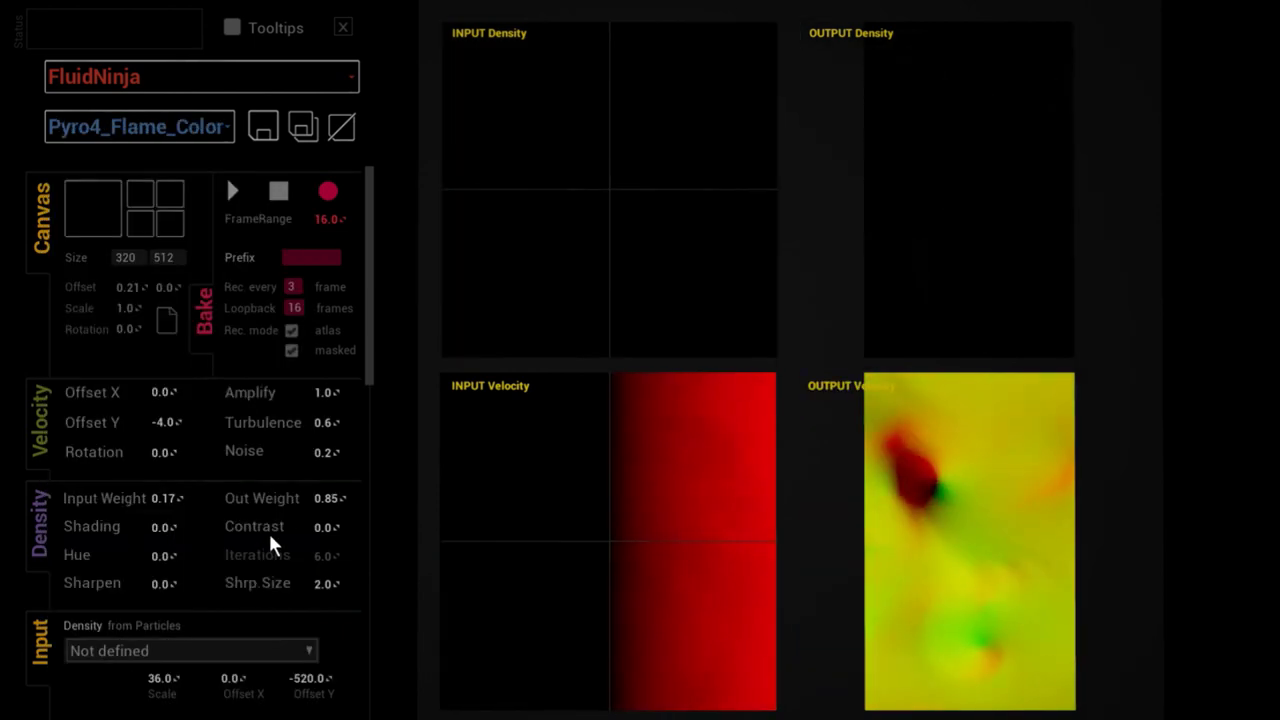
pyautogui.scroll(-3, 287, 632)
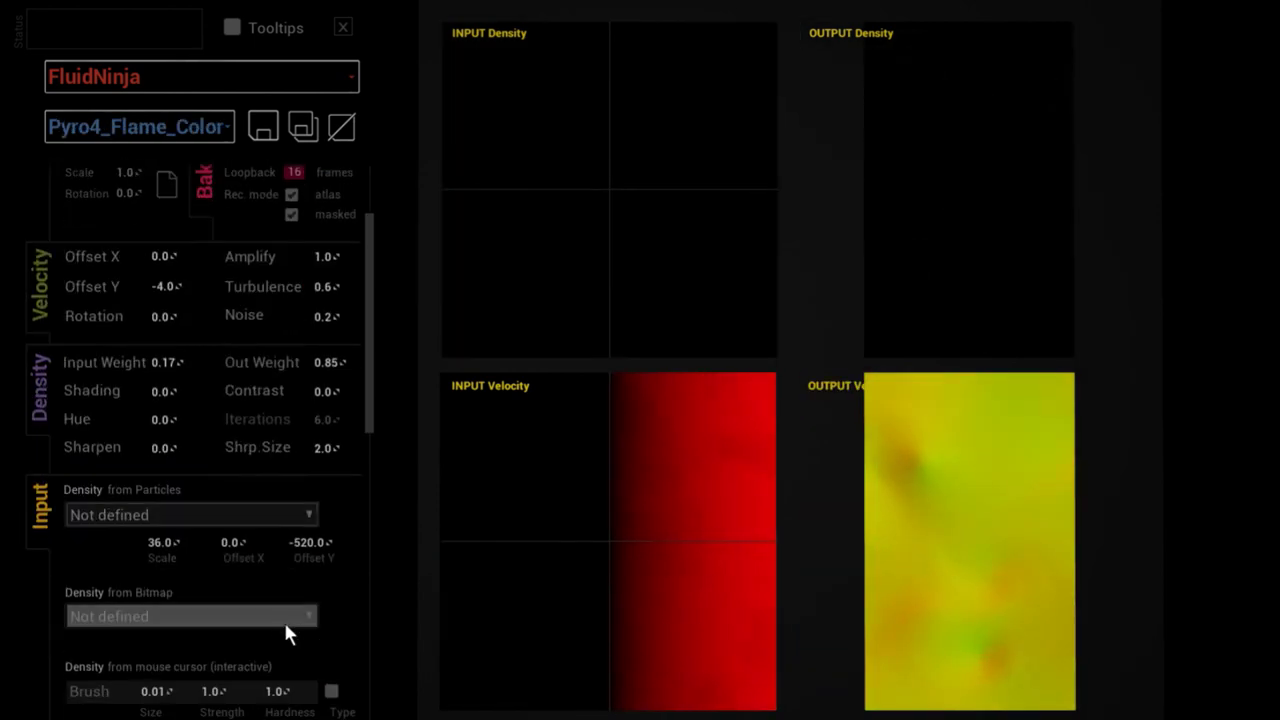
pyautogui.click(171, 513)
pyautogui.click(213, 587)
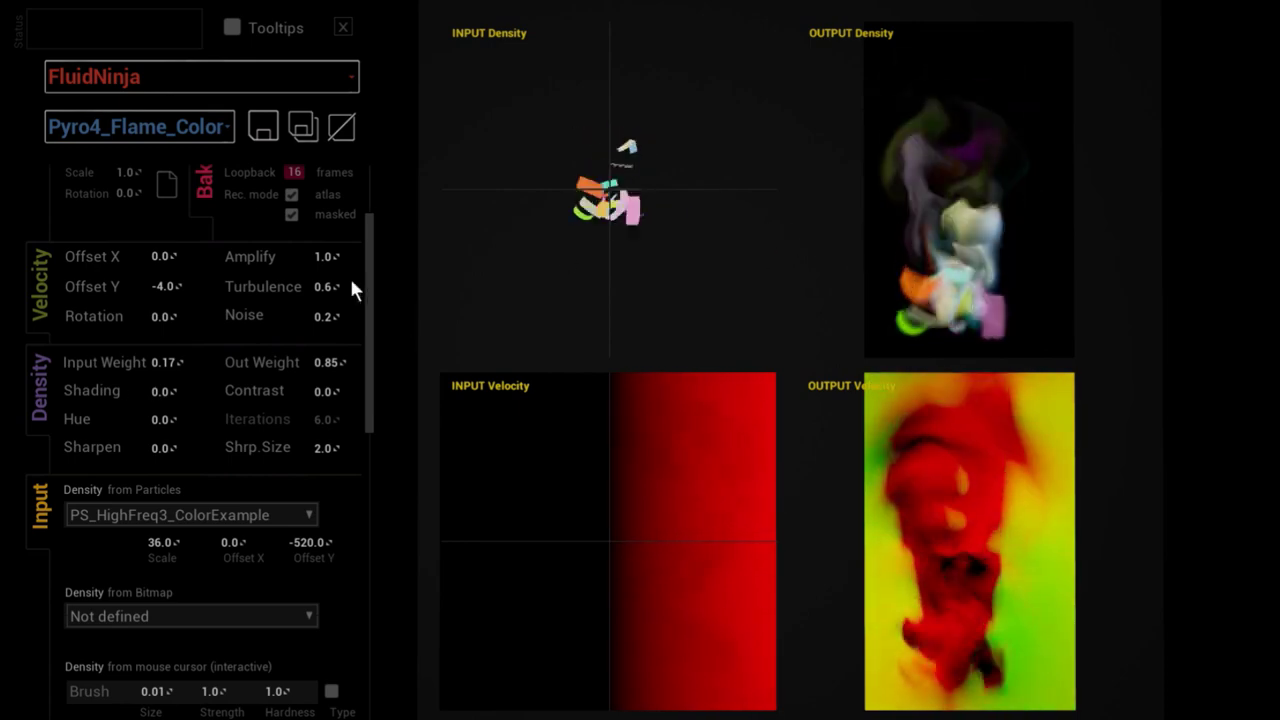
# Preview the Pyro presets in turn, from Pyro1_Smoke through to Pyro7_Flame
pyautogui.click(140, 127)
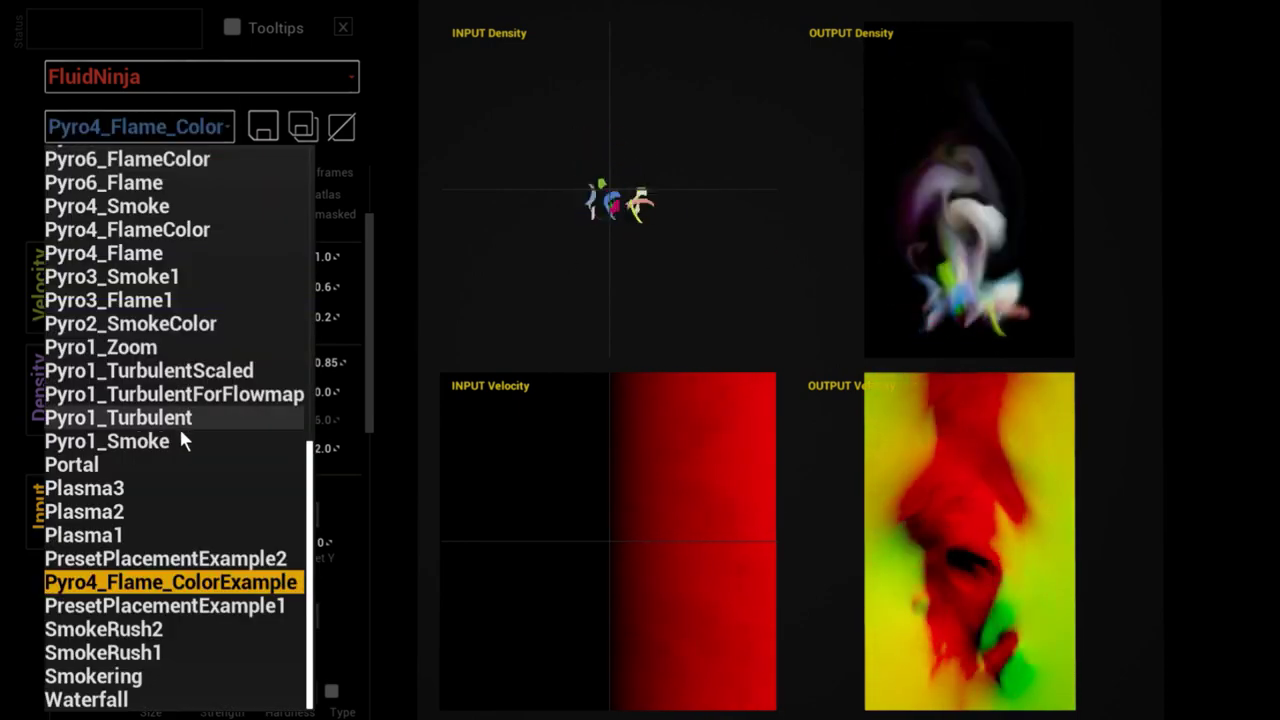
pyautogui.click(177, 442)
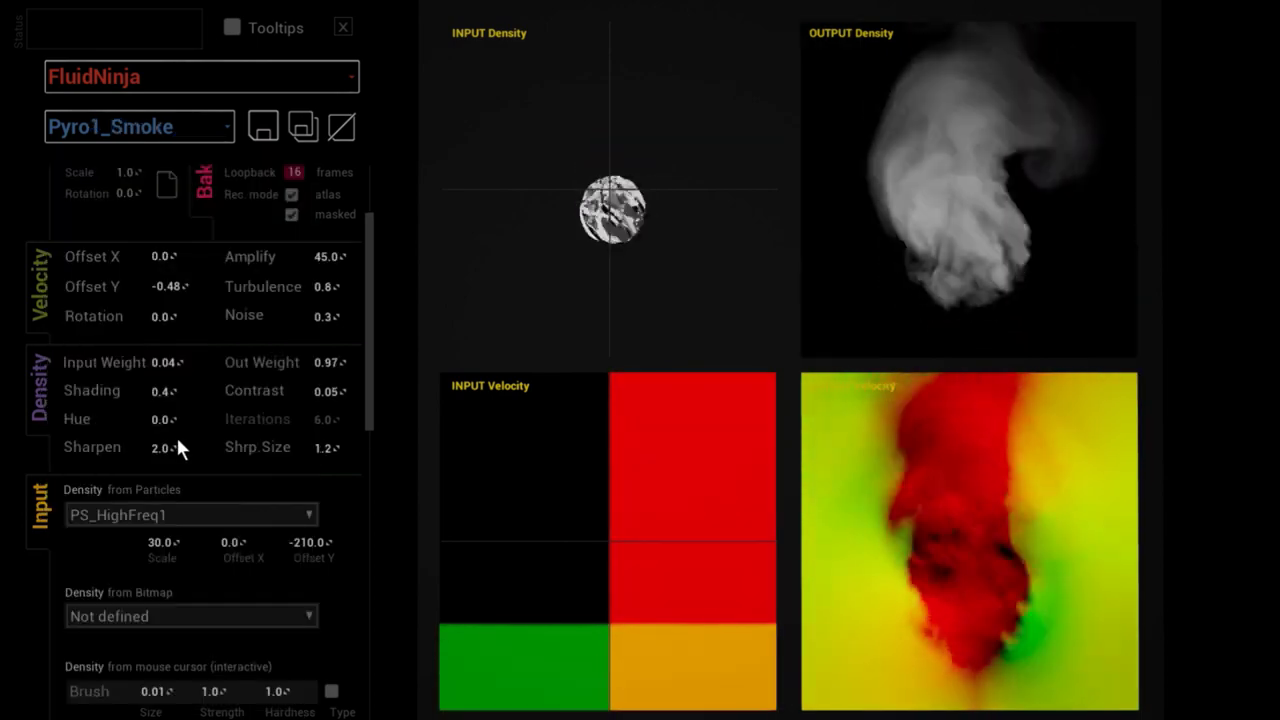
pyautogui.press('Down')
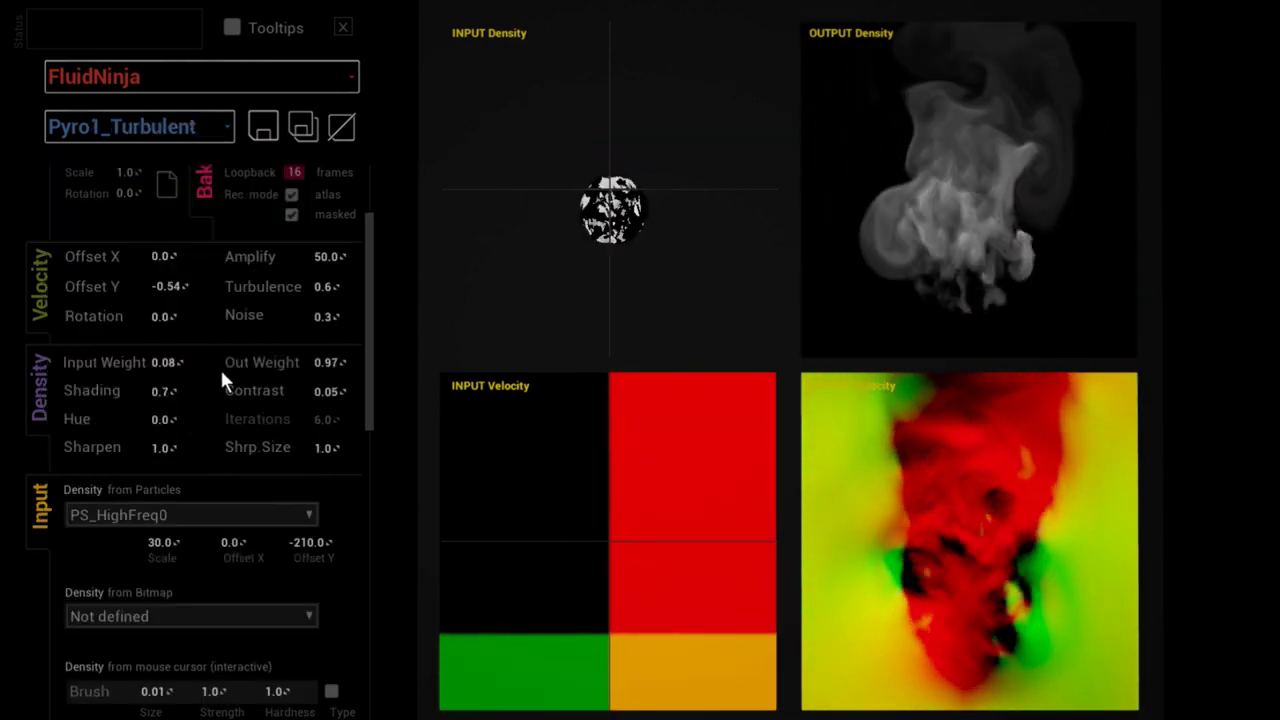
pyautogui.press('Down')
pyautogui.press('Down')
pyautogui.press('Down')
pyautogui.press('Down')
pyautogui.press('Down')
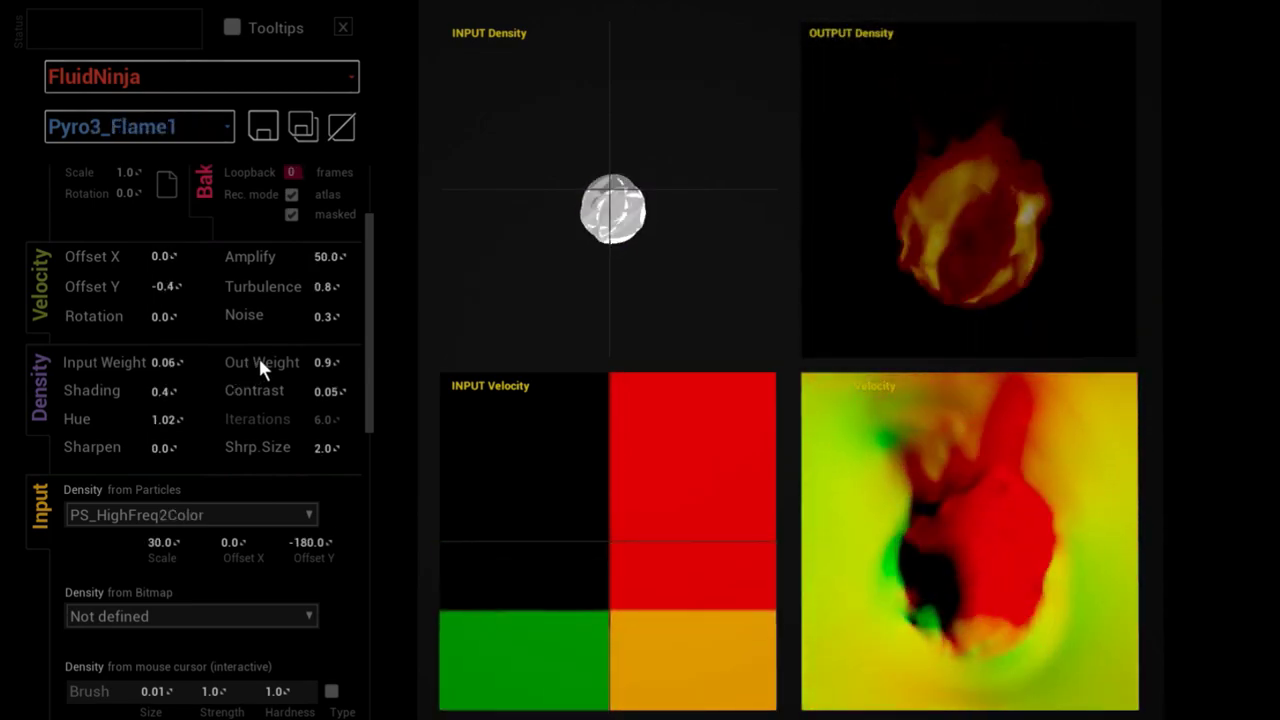
pyautogui.press('Down')
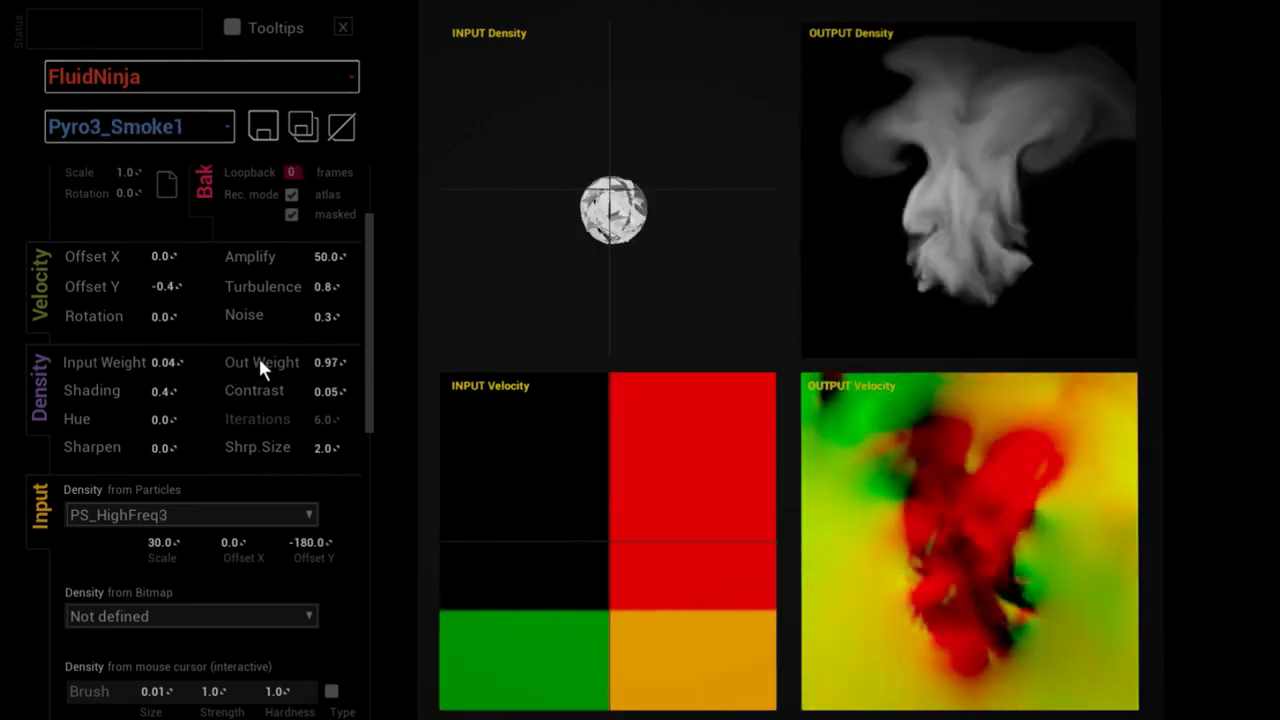
pyautogui.press('Down')
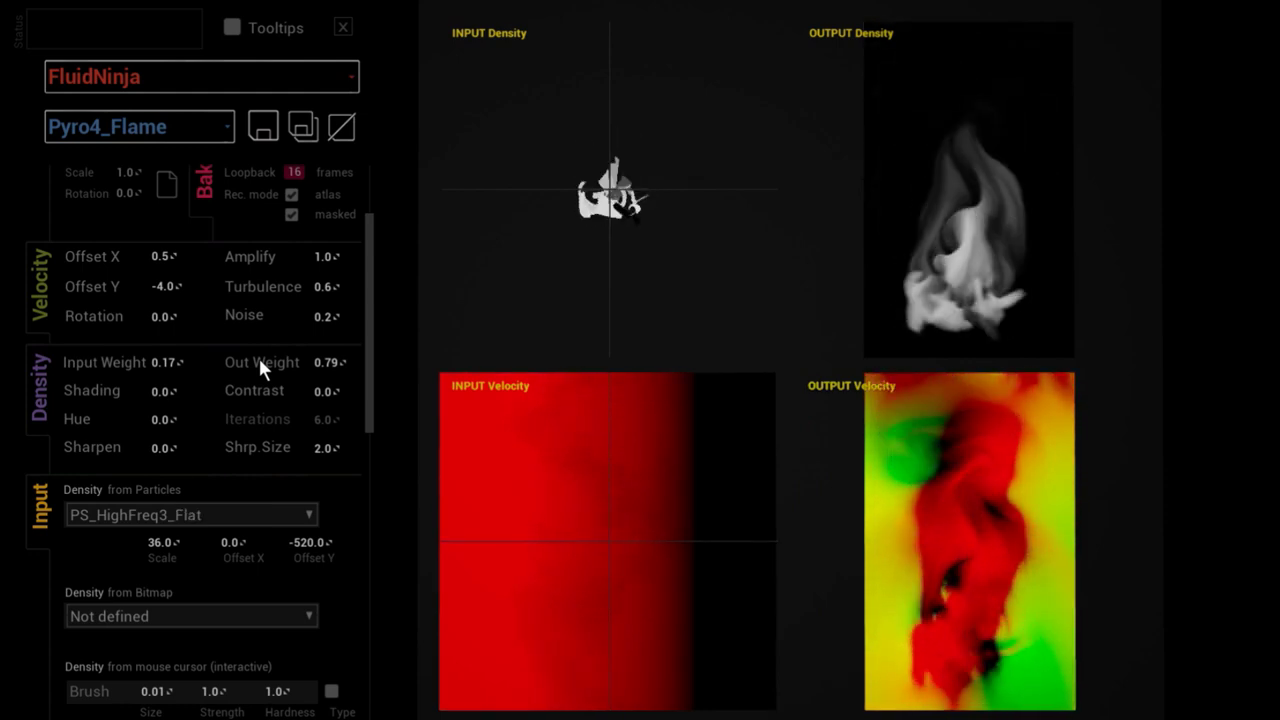
pyautogui.press('Down')
pyautogui.press('Down')
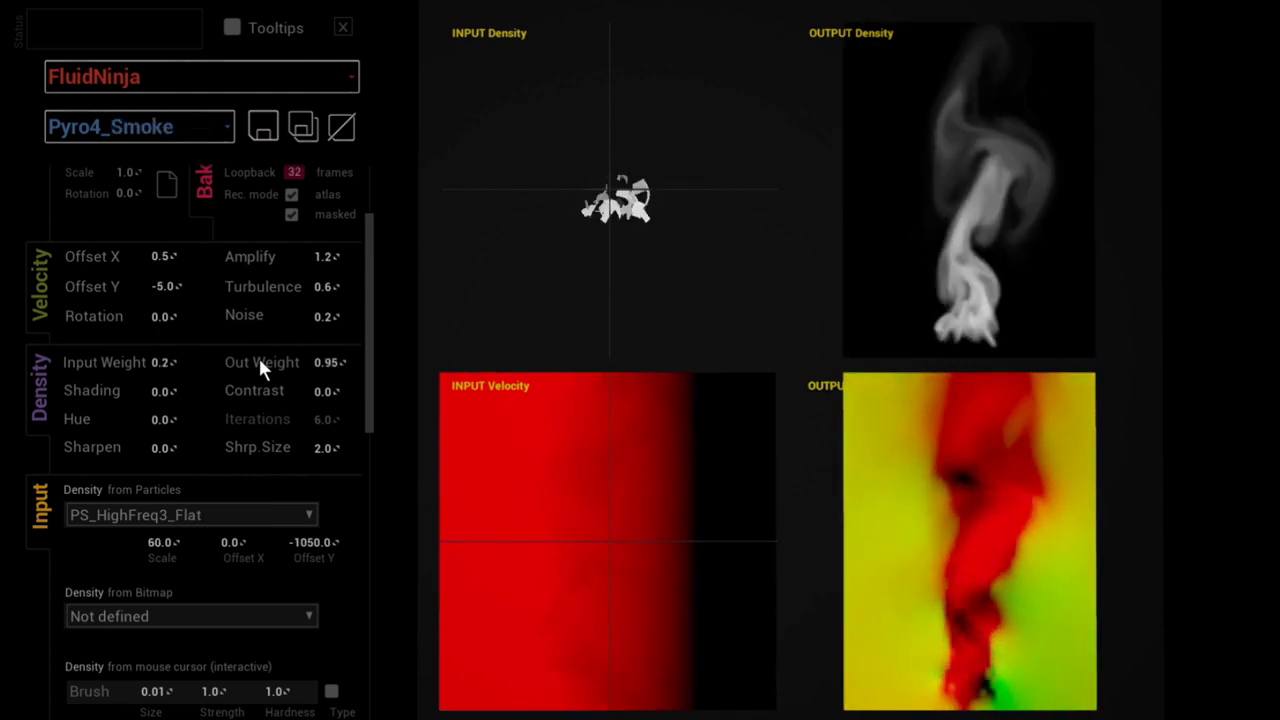
pyautogui.press('Down')
pyautogui.press('Down')
pyautogui.press('Down')
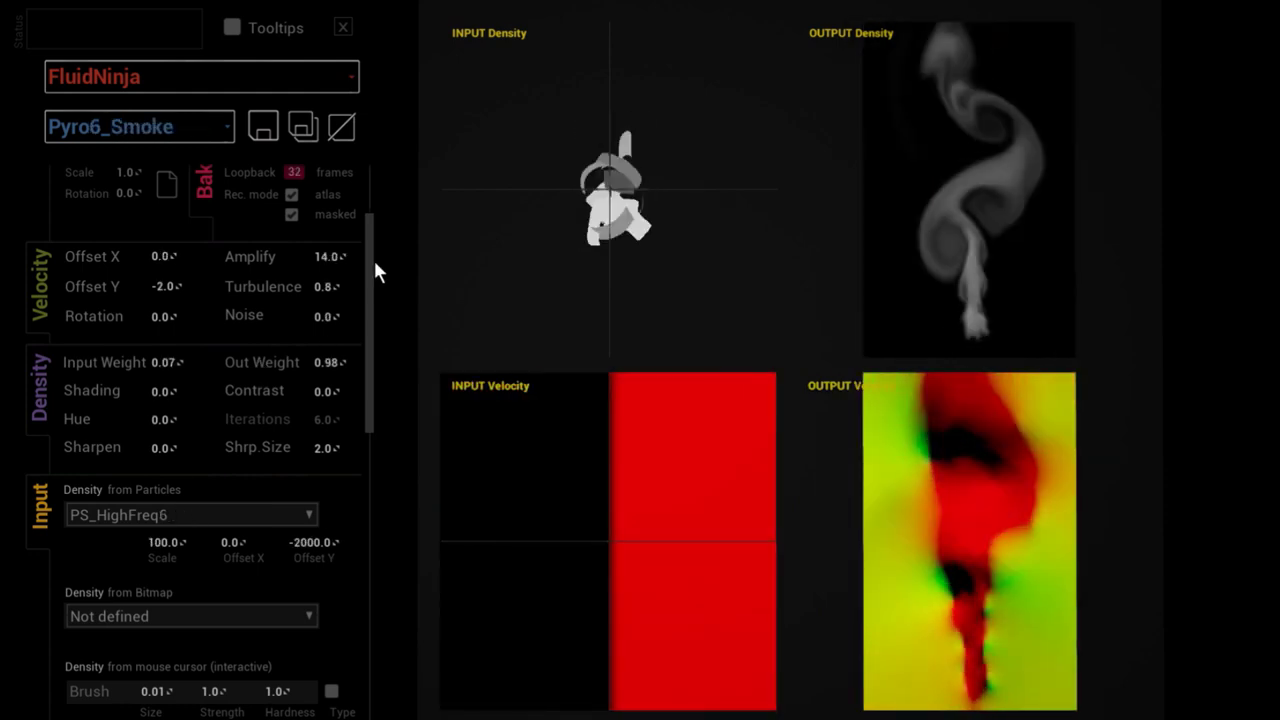
pyautogui.press('Down')
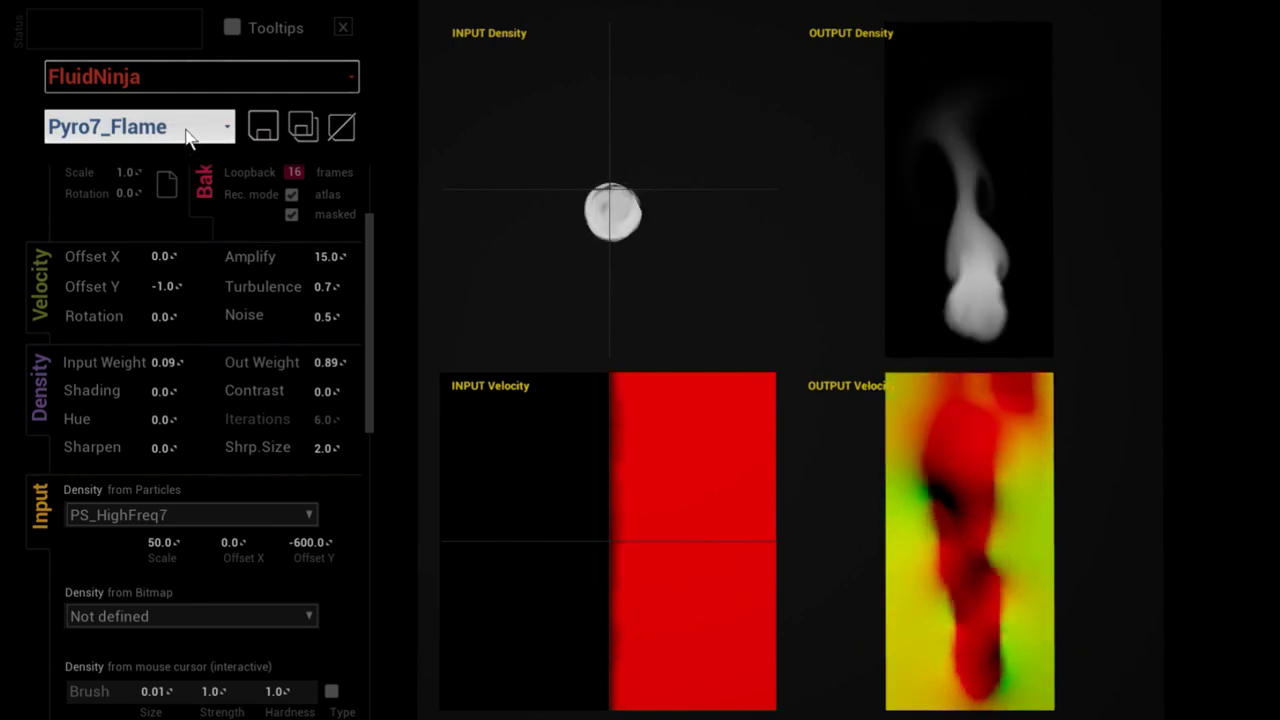
# Try the Waterfall and Plasma3 presets, then load the Logo preset
pyautogui.click(196, 132)
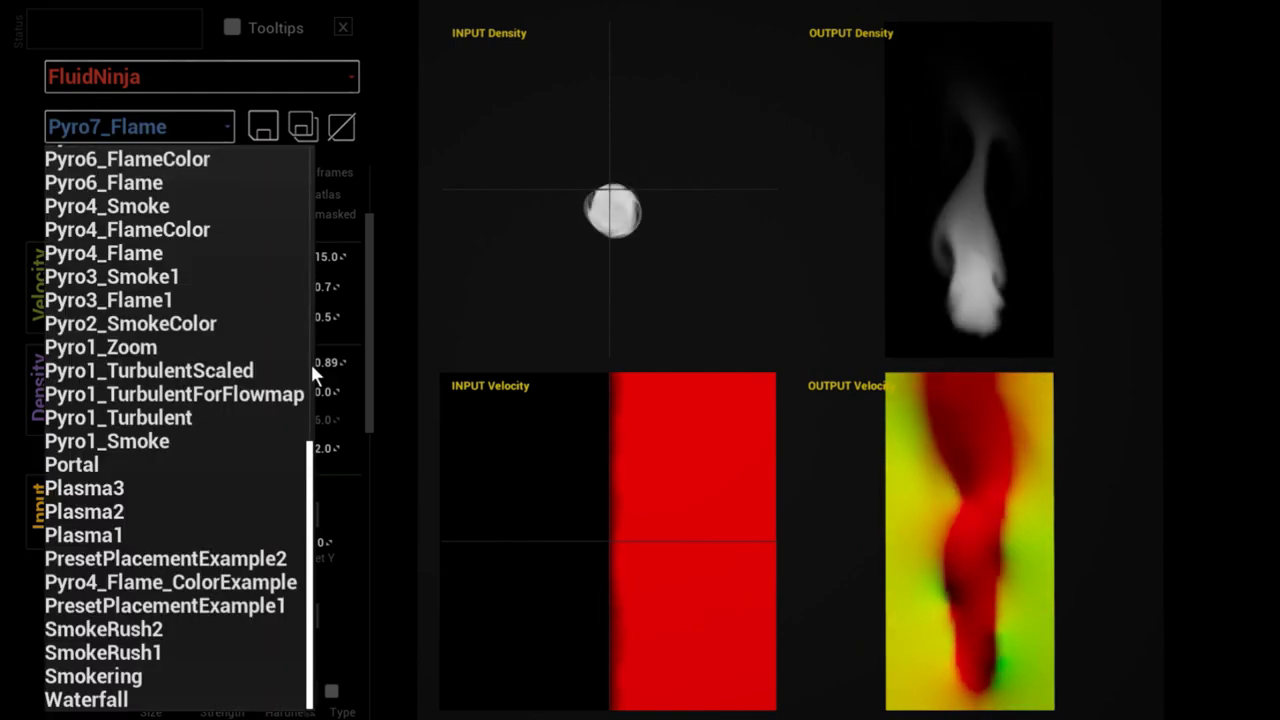
pyautogui.click(88, 699)
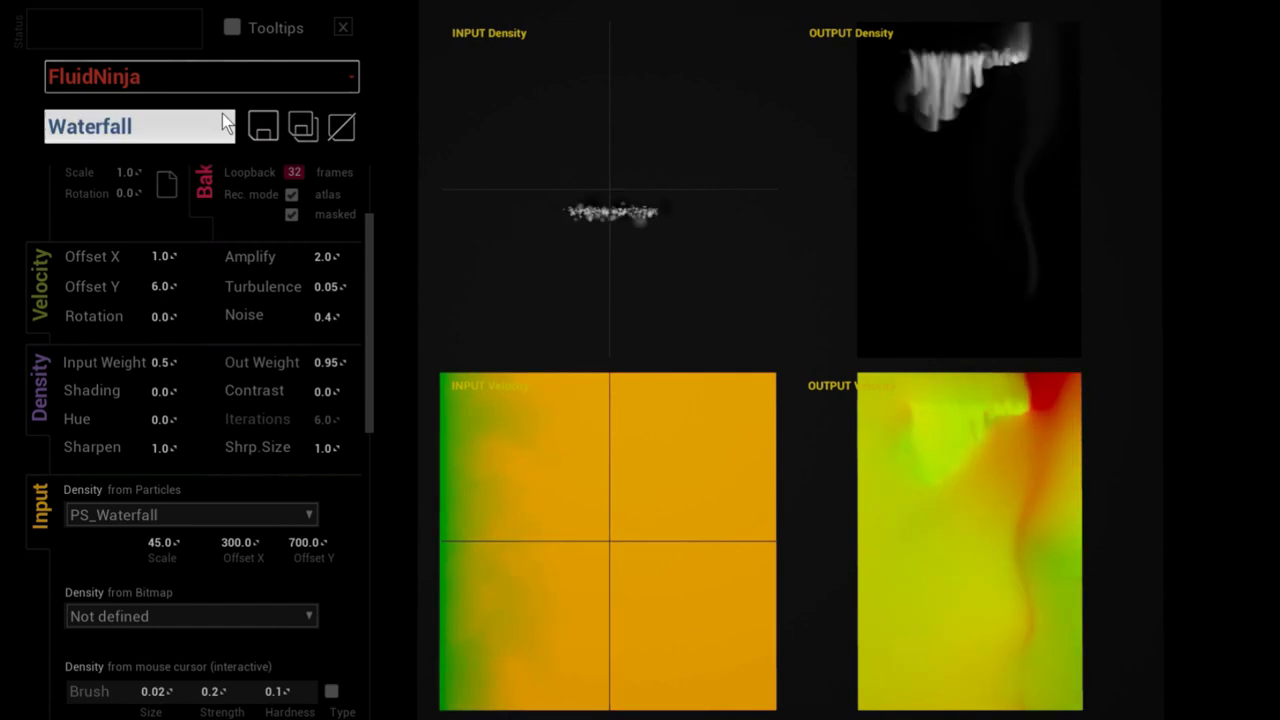
pyautogui.click(196, 136)
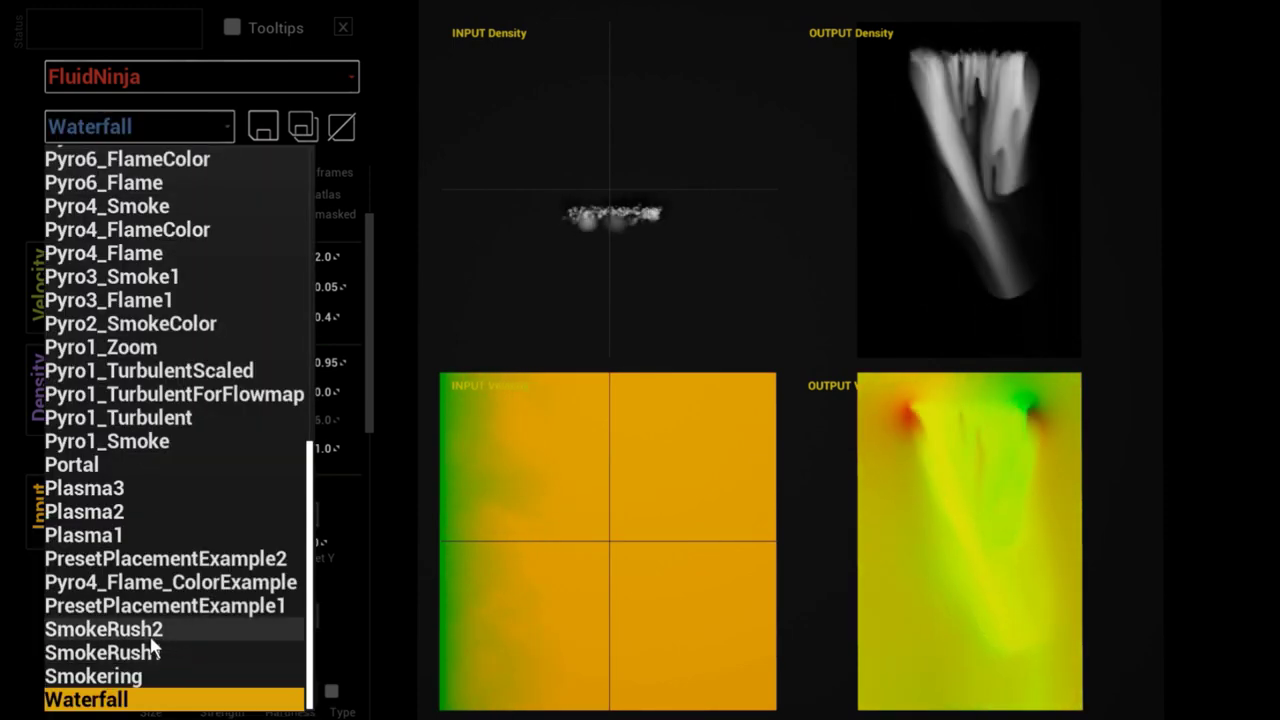
pyautogui.click(107, 490)
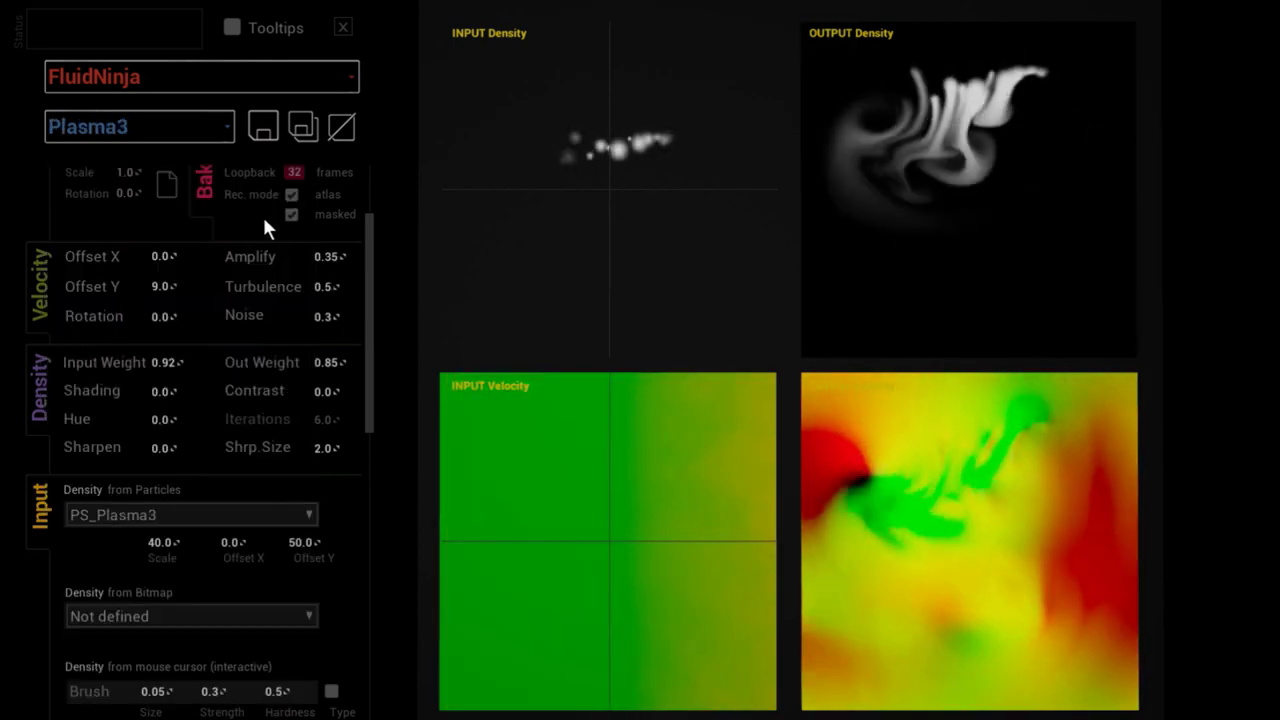
pyautogui.click(190, 127)
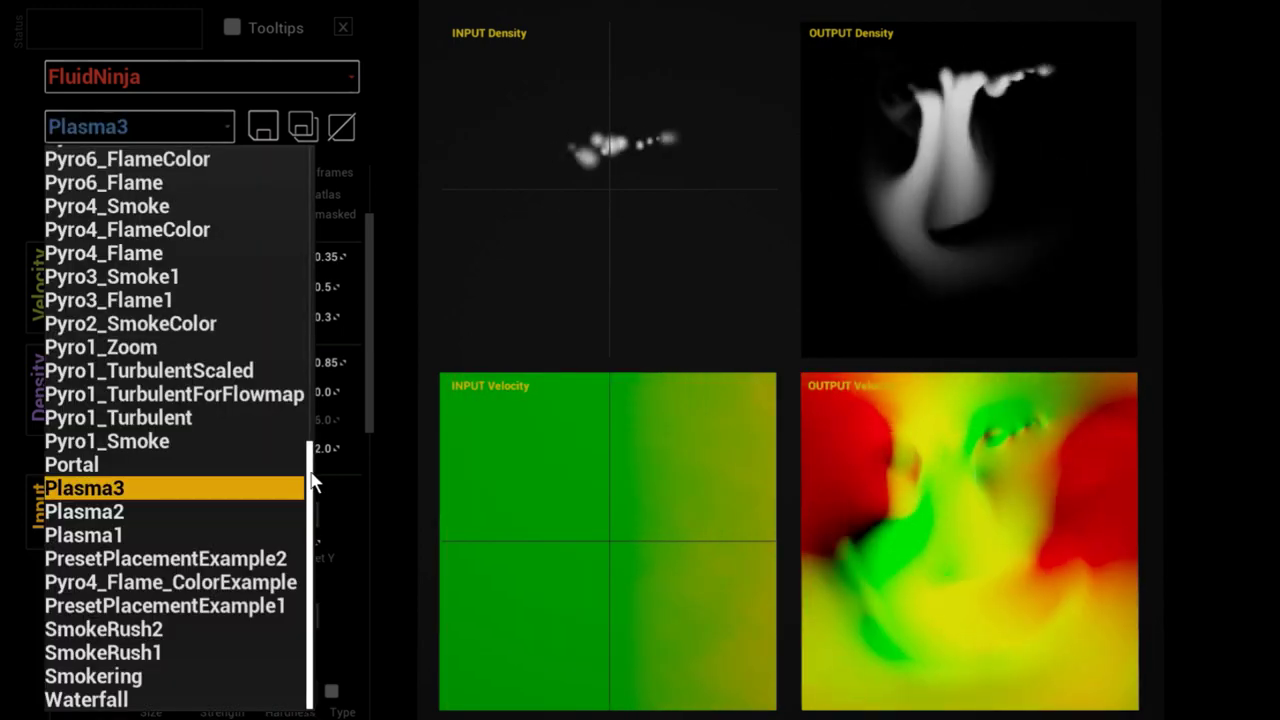
pyautogui.moveTo(314, 480); pyautogui.dragTo(321, 220)
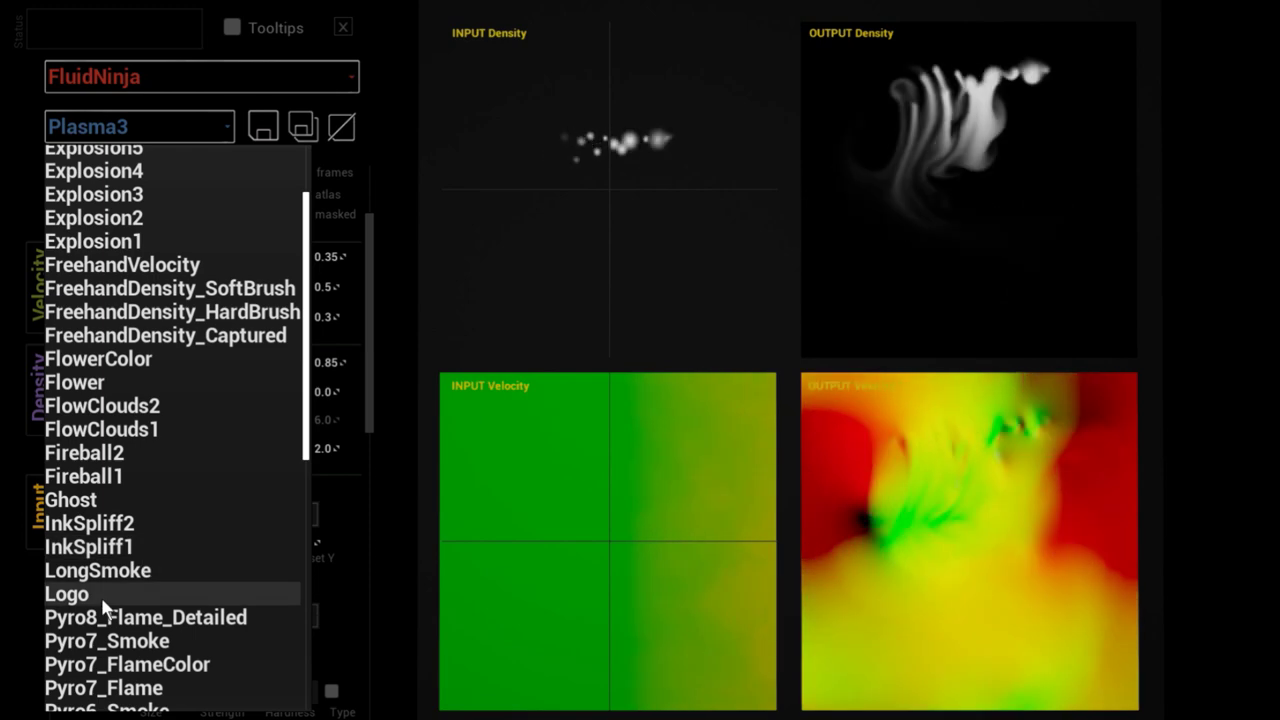
pyautogui.click(101, 593)
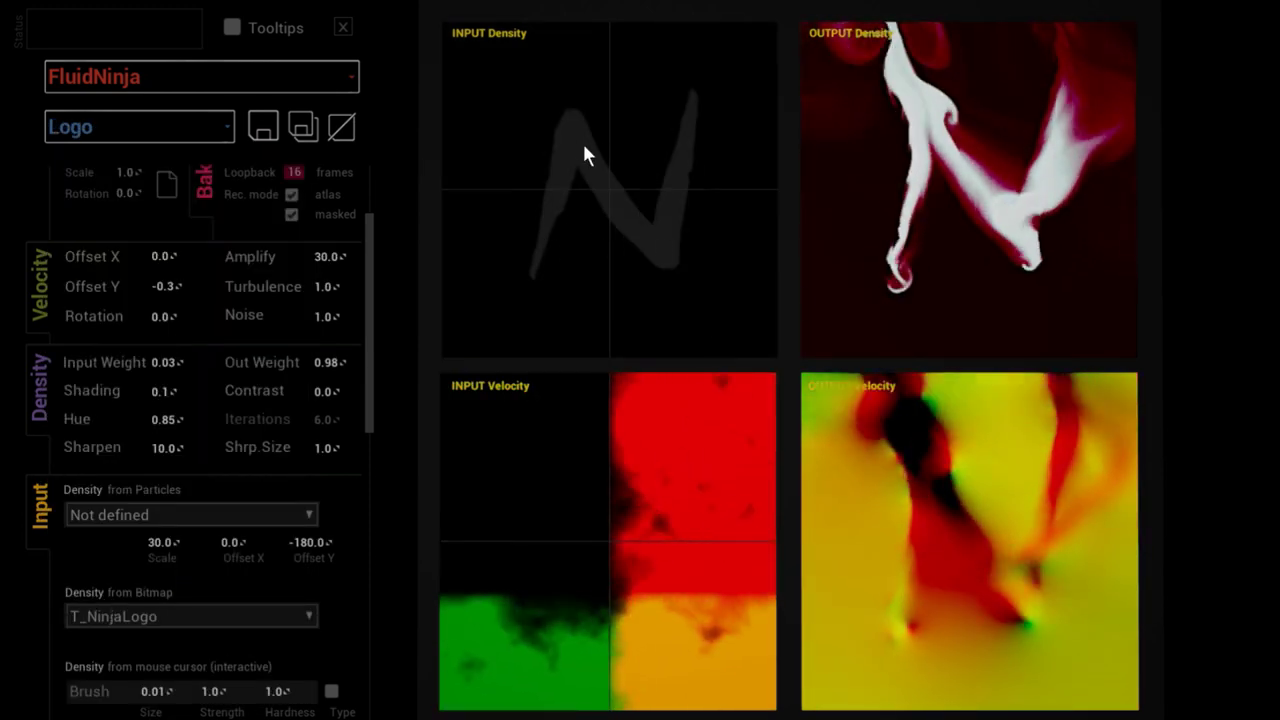
# Load the FreehandDensity_HardBrush preset and paint density strokes into the input area
pyautogui.click(214, 126)
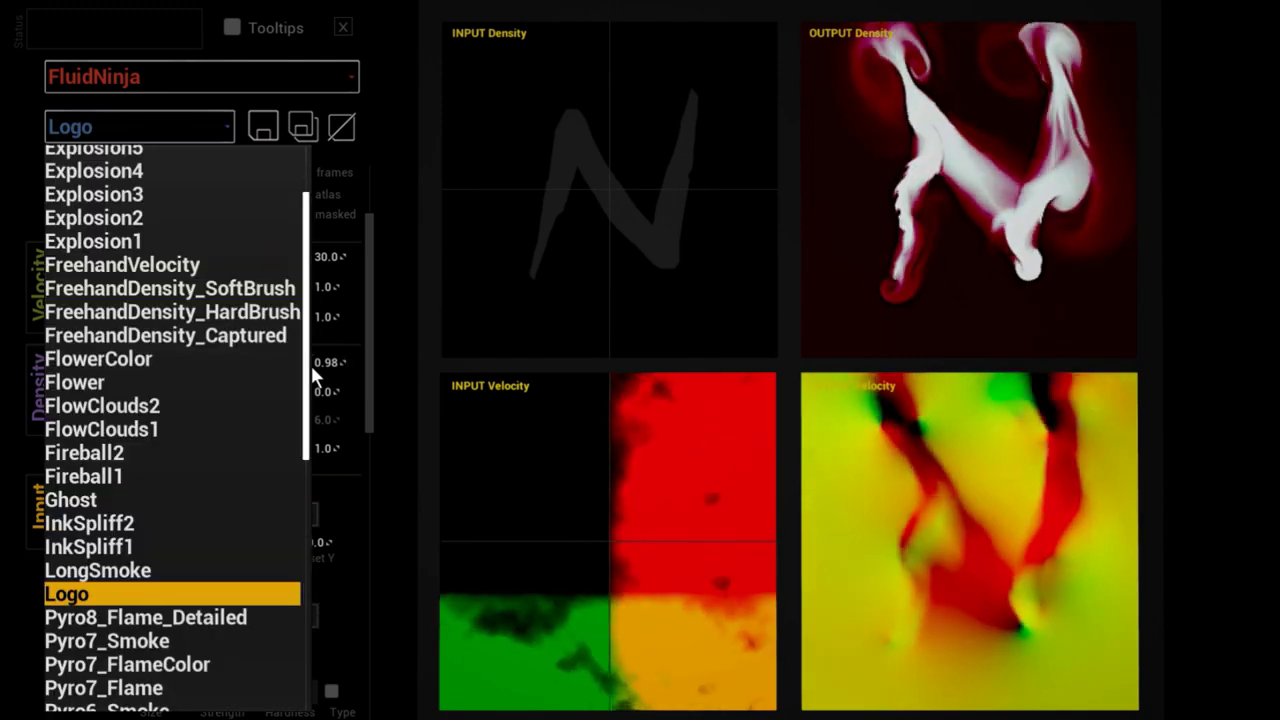
pyautogui.moveTo(310, 378); pyautogui.dragTo(306, 271)
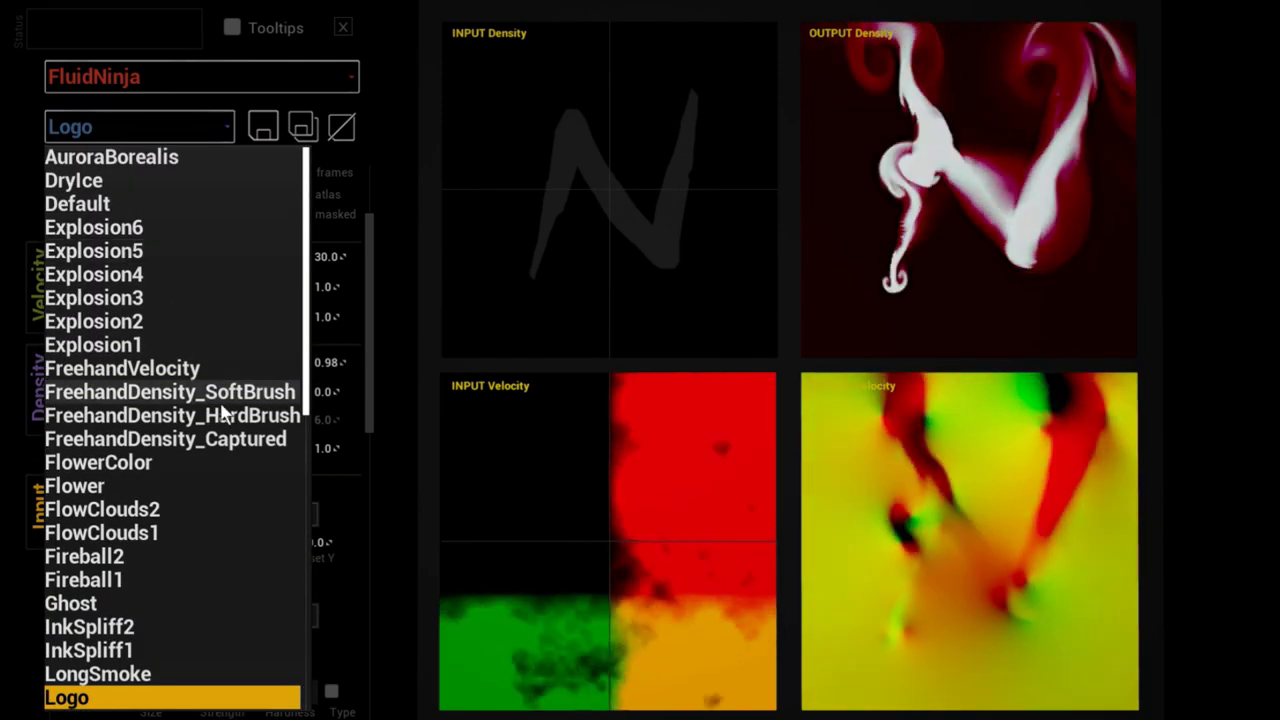
pyautogui.click(224, 418)
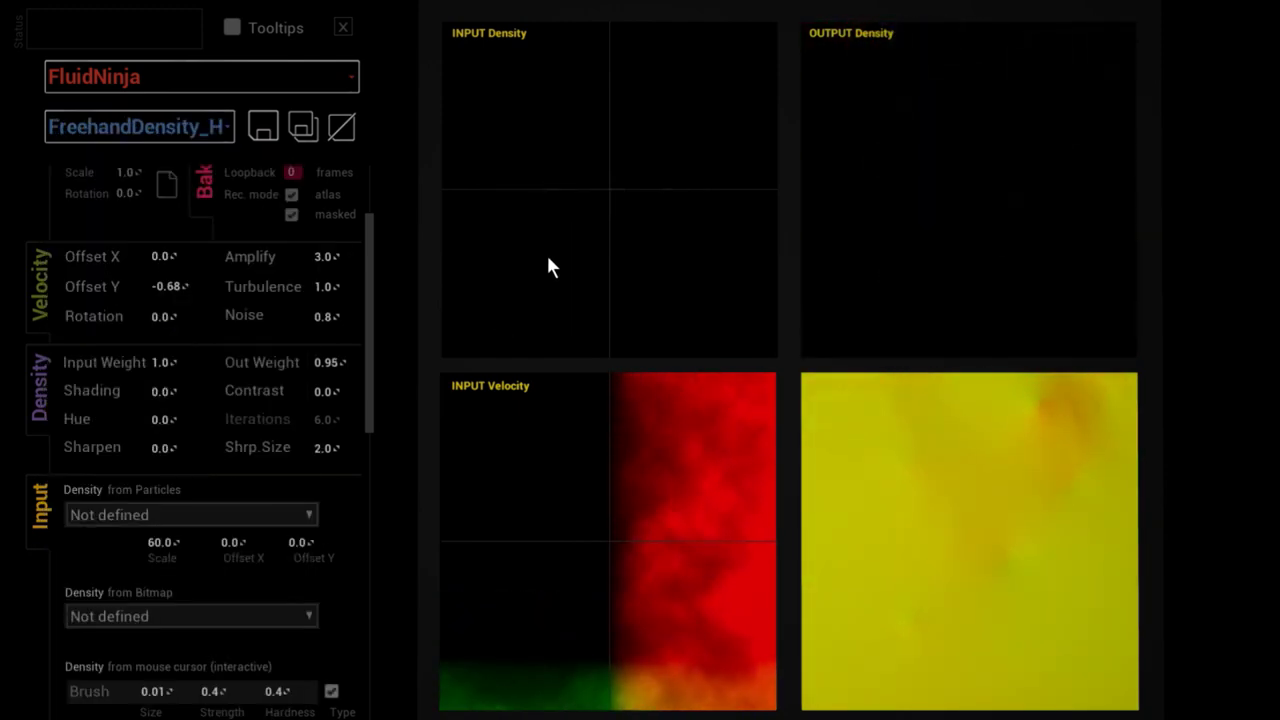
pyautogui.moveTo(615, 257)
pyautogui.mouseDown()
pyautogui.moveTo(690, 160)
pyautogui.moveTo(620, 105)
pyautogui.moveTo(566, 130)
pyautogui.mouseUp()
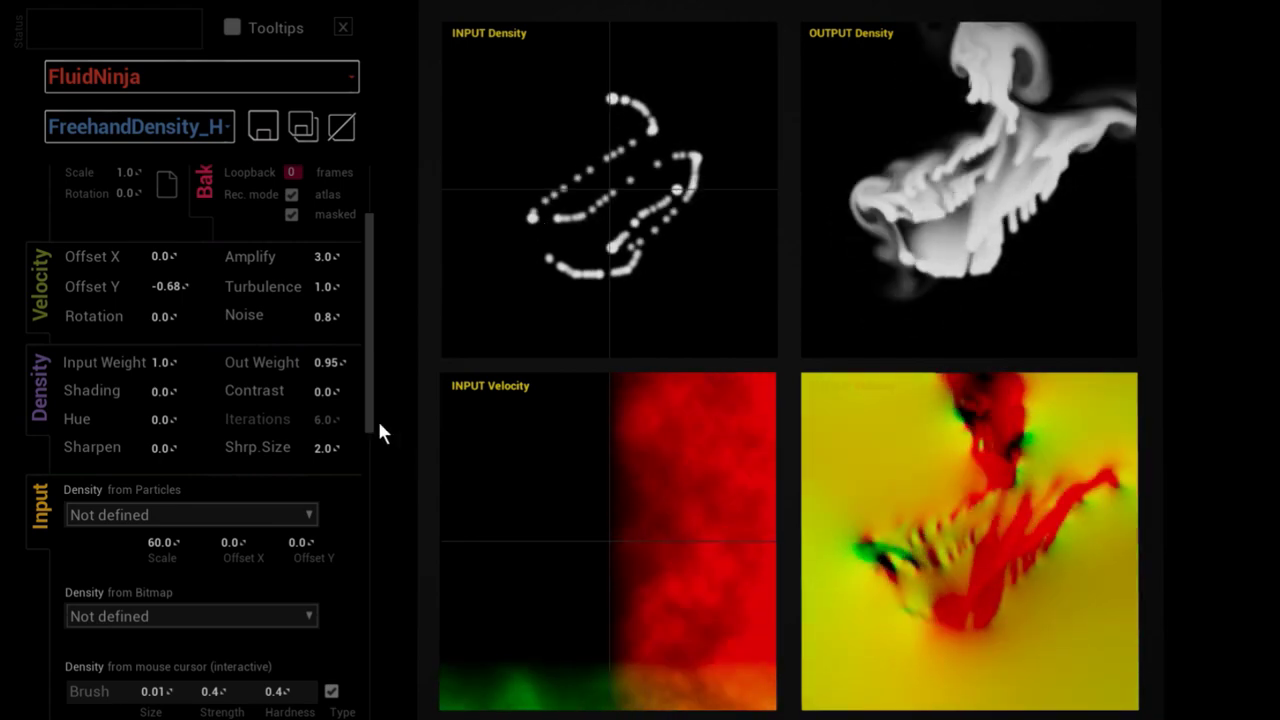
# Load the Pyro2_SmokeColor preset and bring the Bake section into view
pyautogui.click(220, 127)
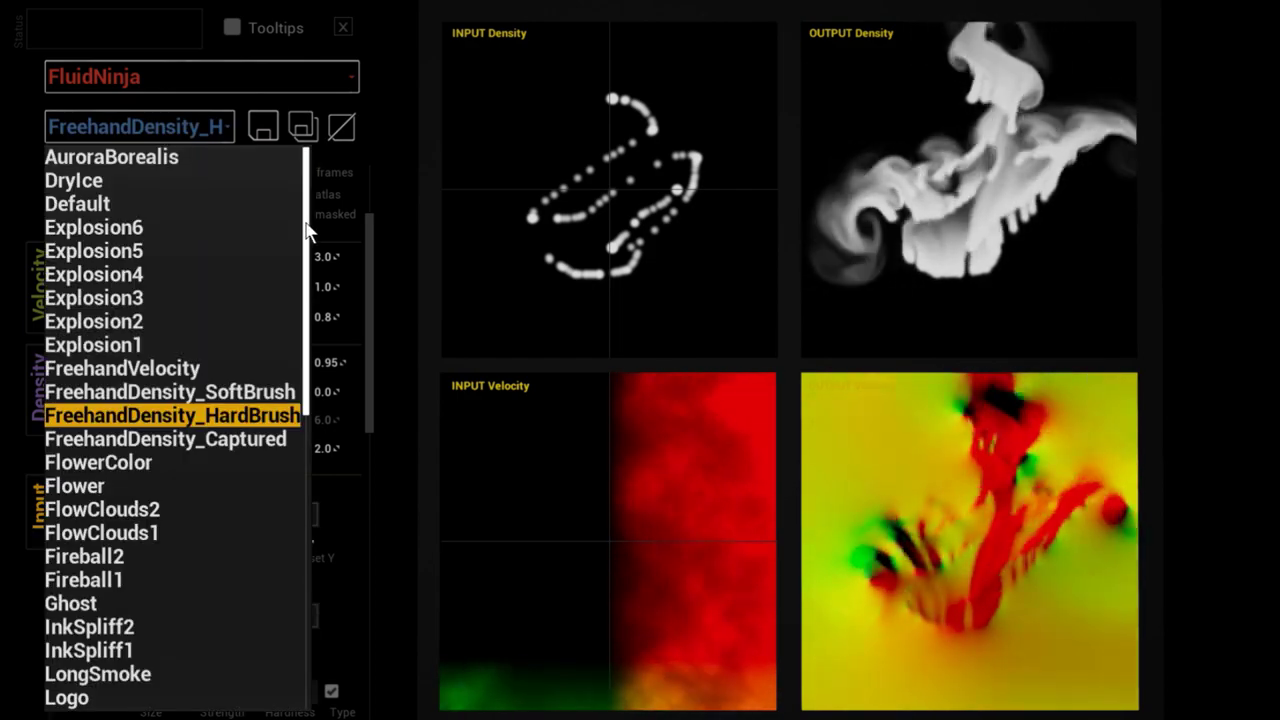
pyautogui.moveTo(306, 229); pyautogui.dragTo(303, 463)
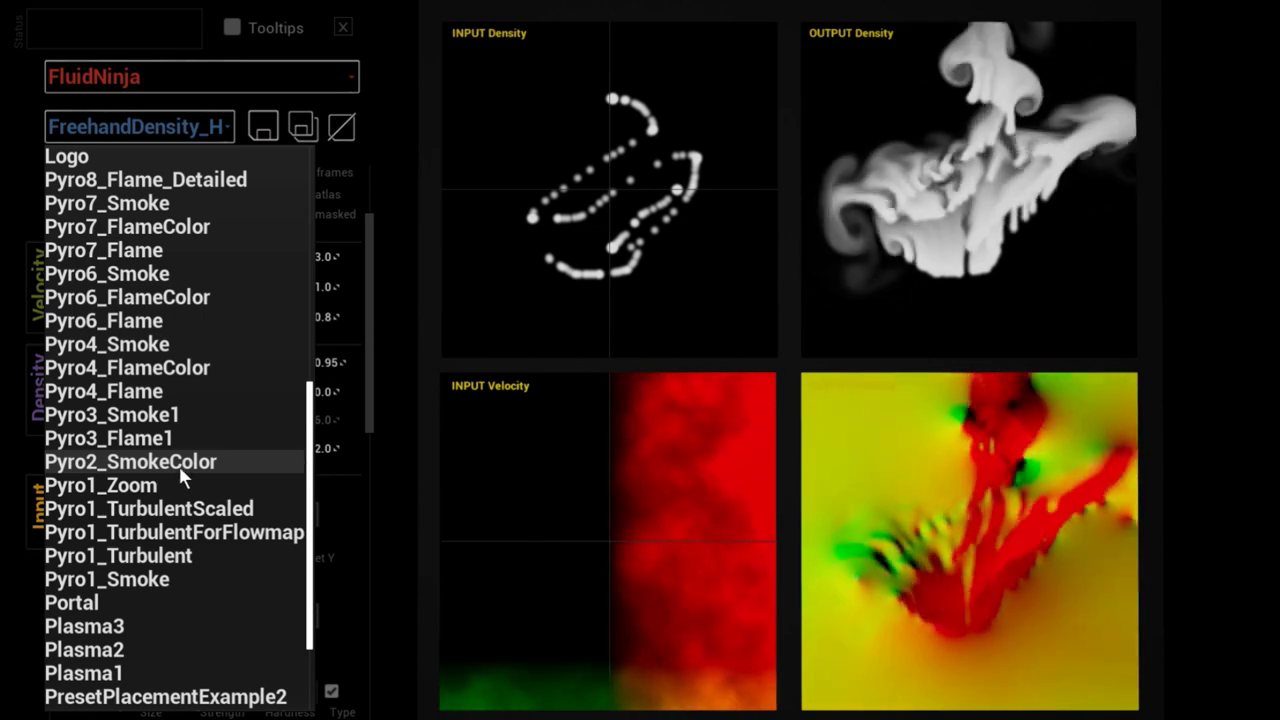
pyautogui.click(178, 463)
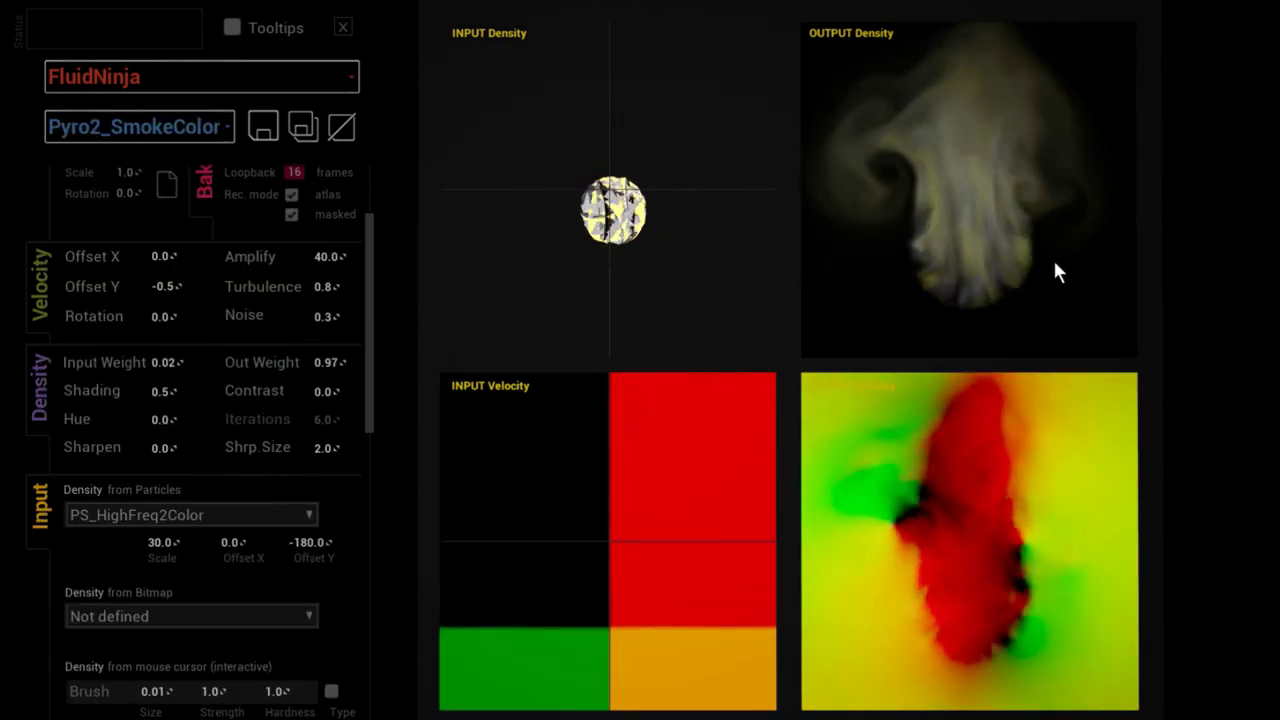
pyautogui.scroll(3, 303, 300)
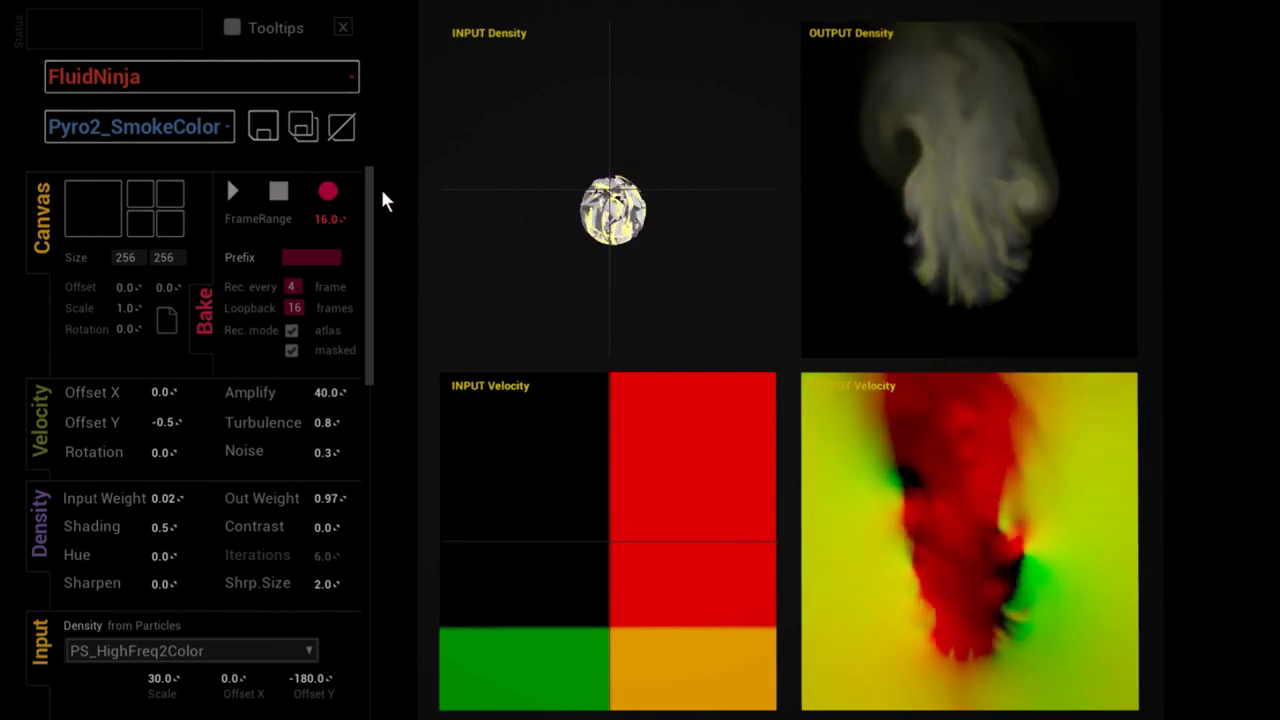
# Record the Pyro2_SmokeColor simulation into a 16-frame baked sequence
pyautogui.click(329, 193)
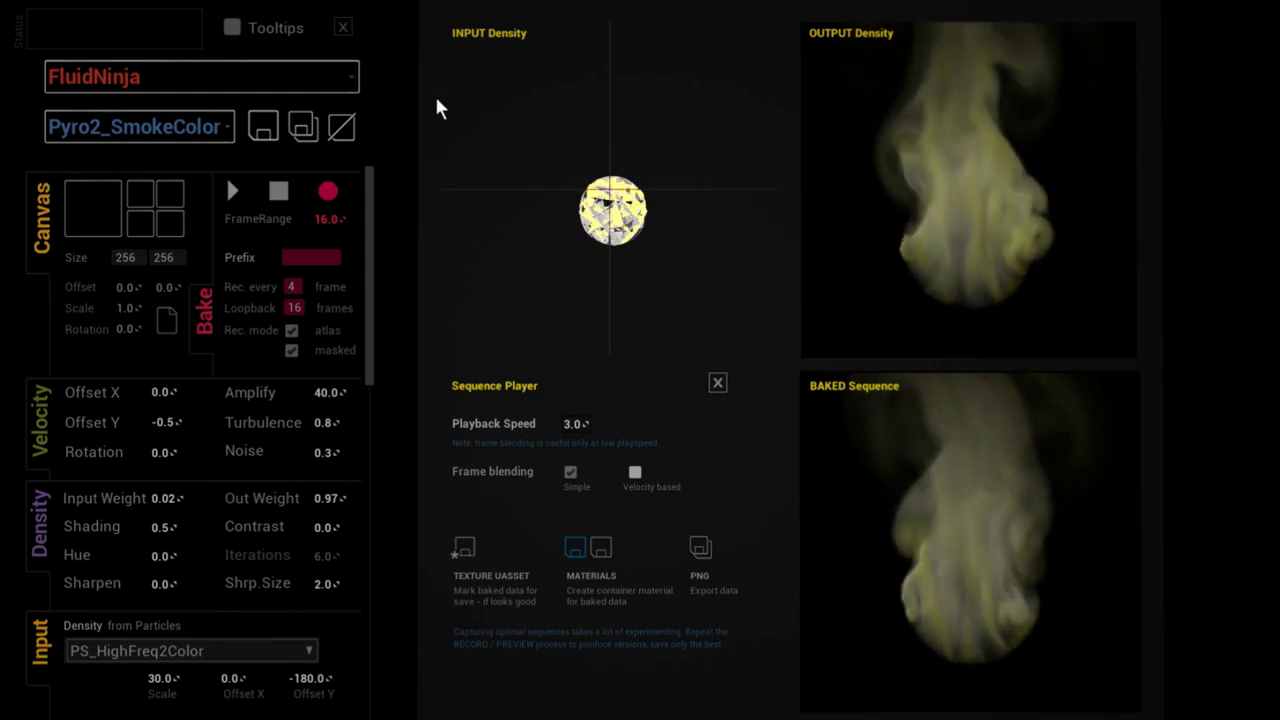
# Close FluidNinja, exit fullscreen, and open the 2968_density flipbook from the Output folder
pyautogui.click(343, 27)
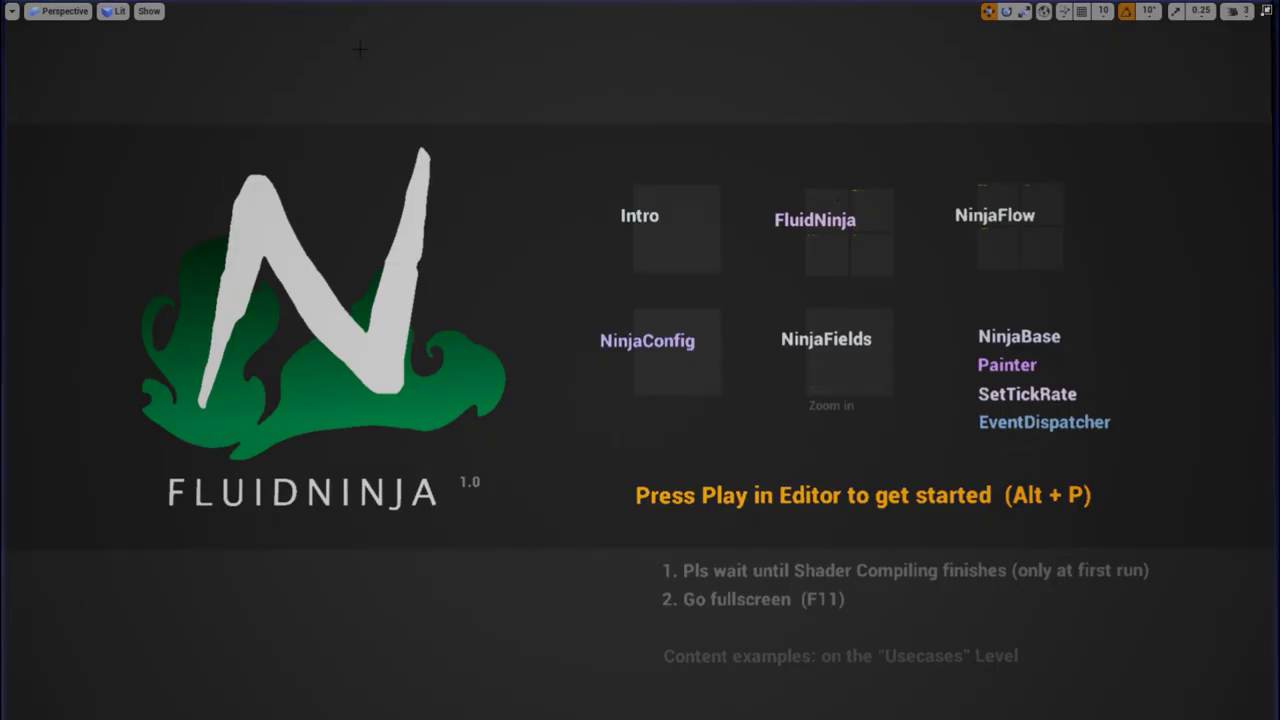
pyautogui.press('F11')
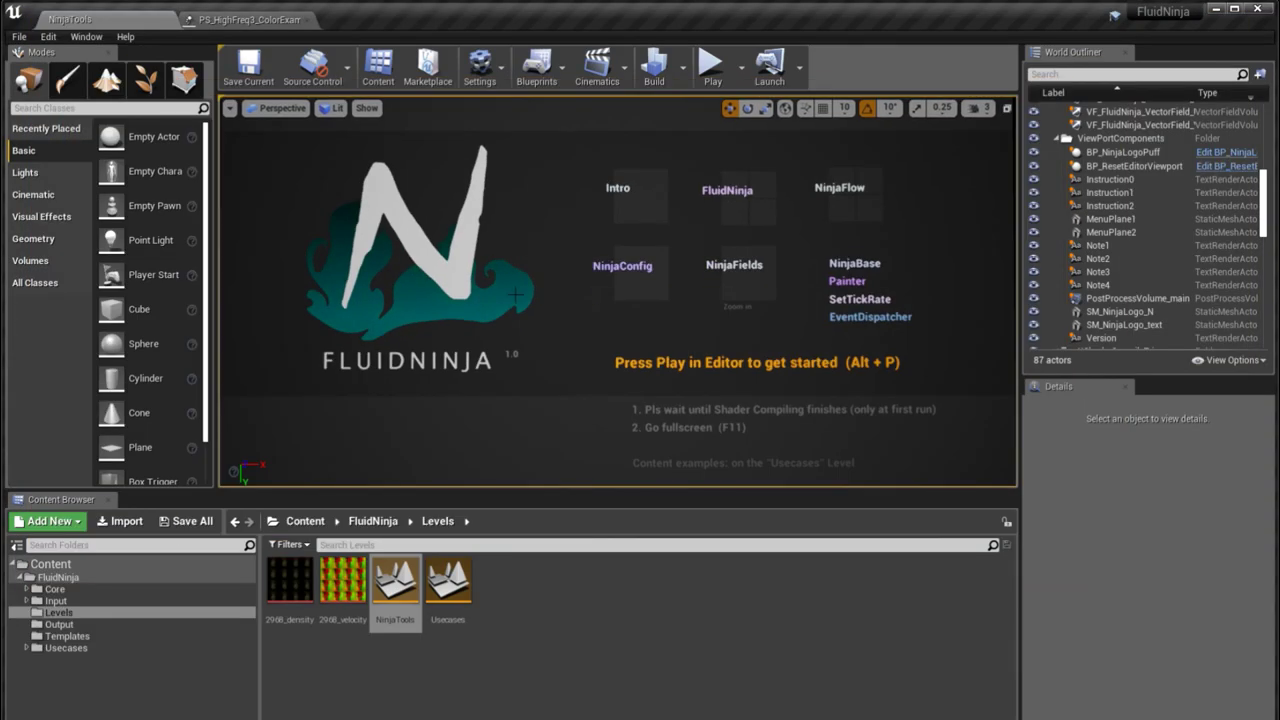
pyautogui.click(55, 624)
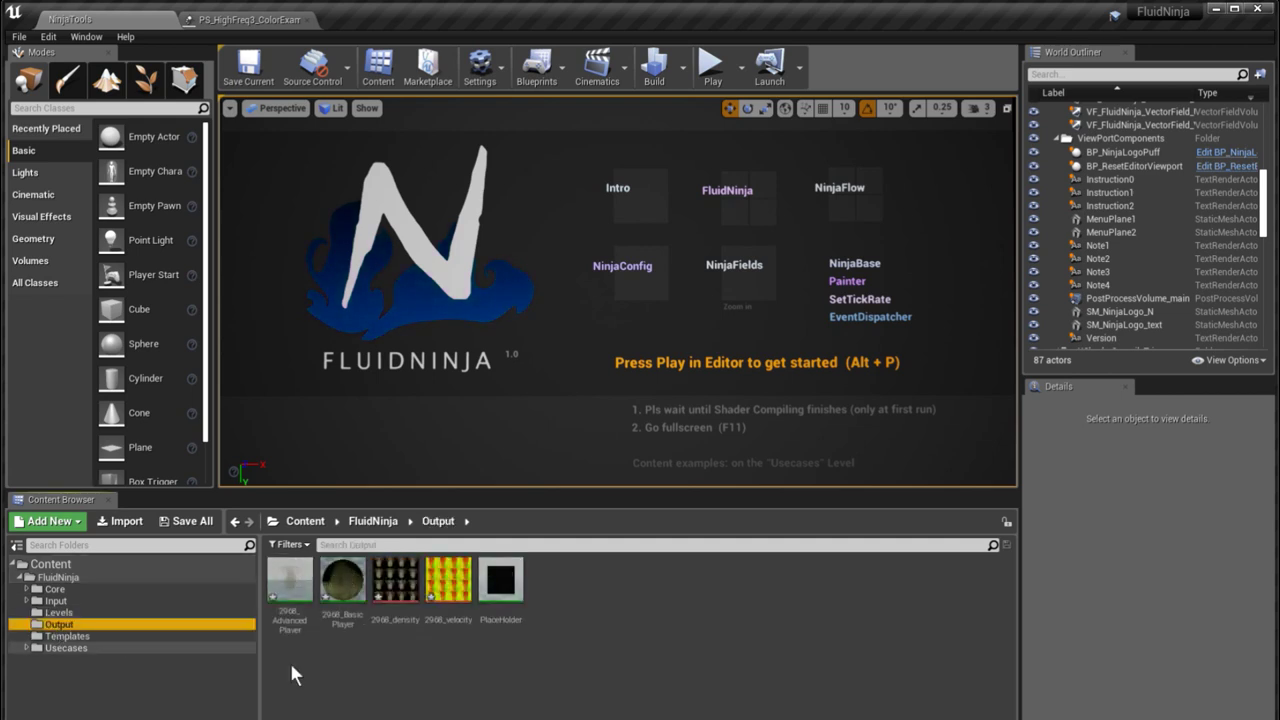
pyautogui.click(396, 582)
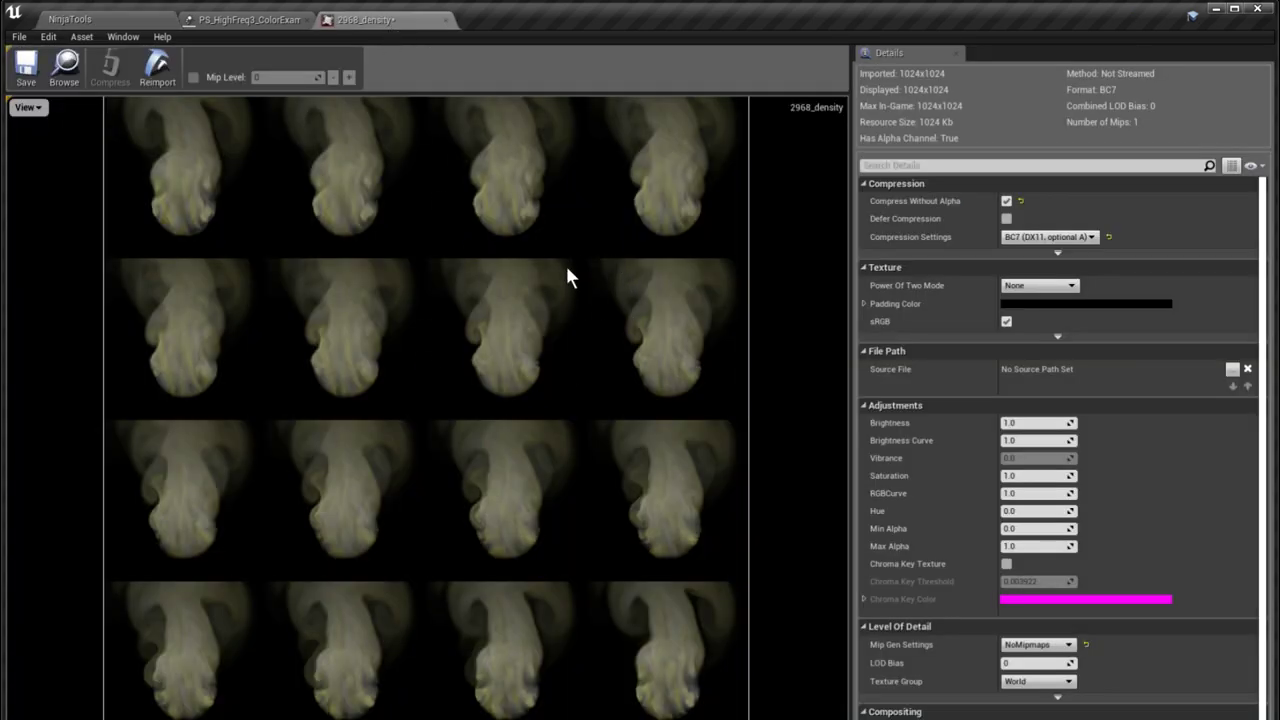
# Open the 2968_velocity flipbook and the 2968_BasicPlayer material to preview playback
pyautogui.click(137, 17)
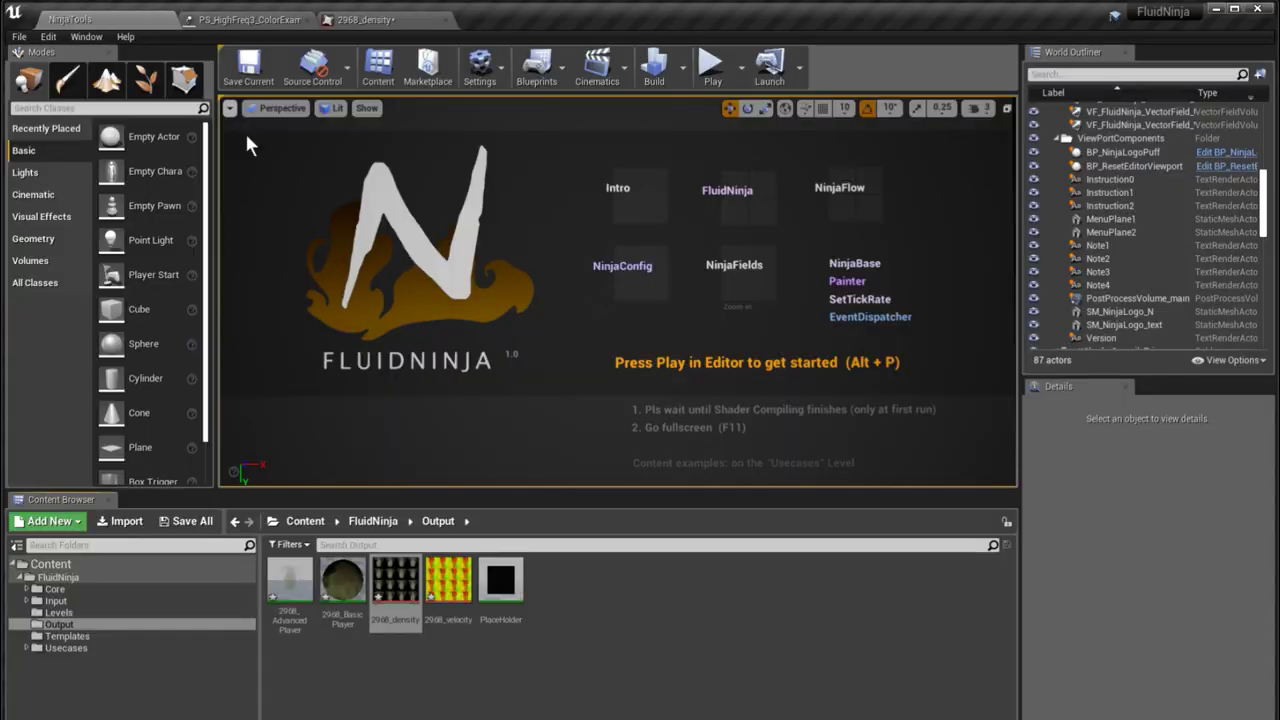
pyautogui.click(466, 597)
pyautogui.doubleClick(466, 597)
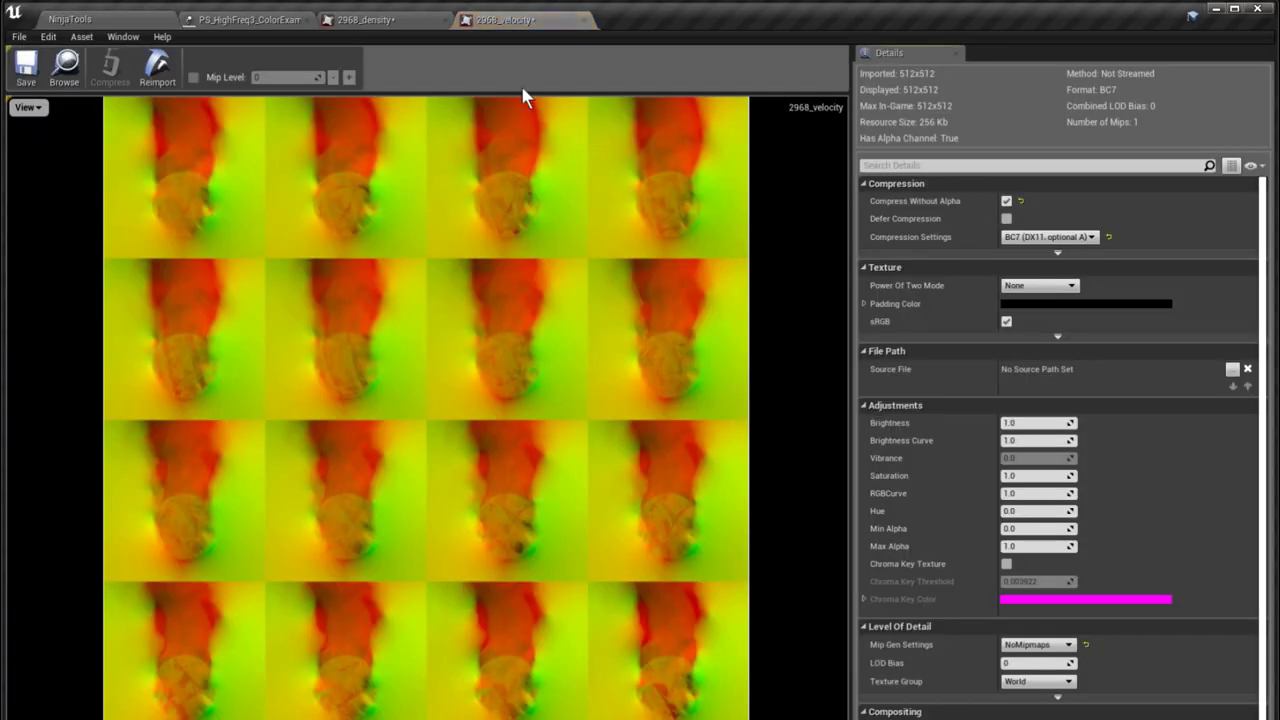
pyautogui.click(113, 24)
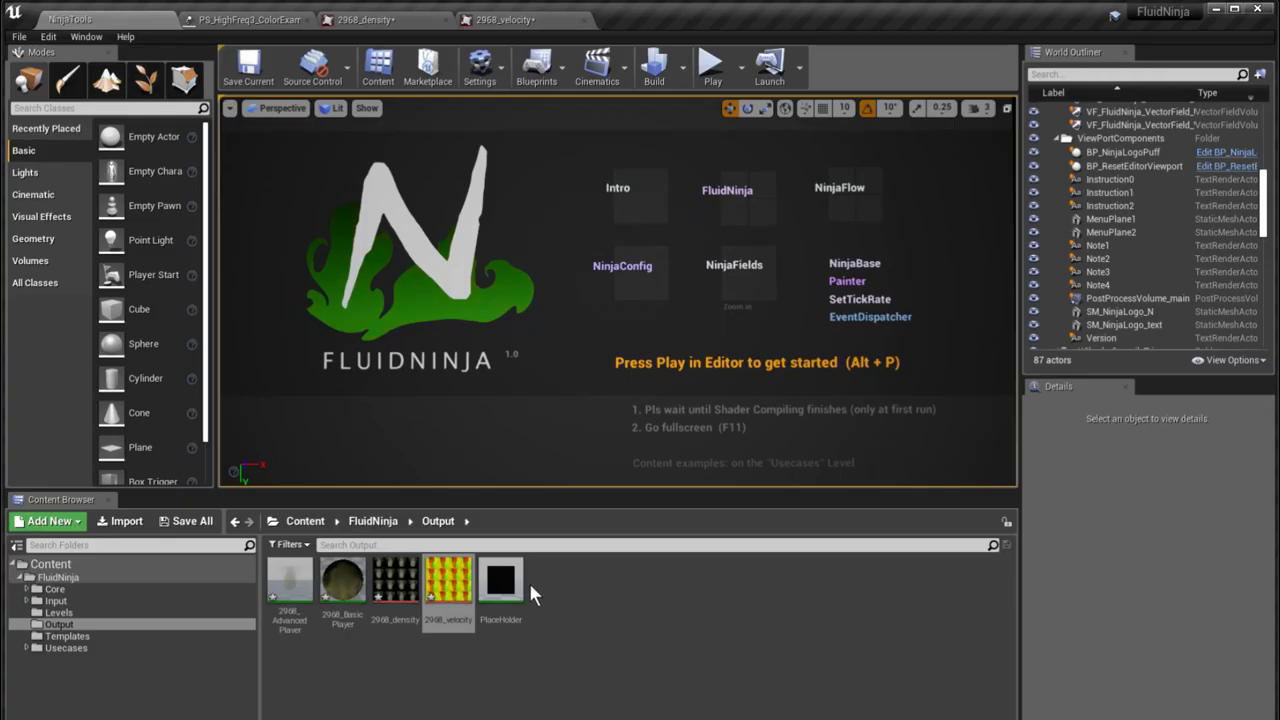
pyautogui.doubleClick(343, 590)
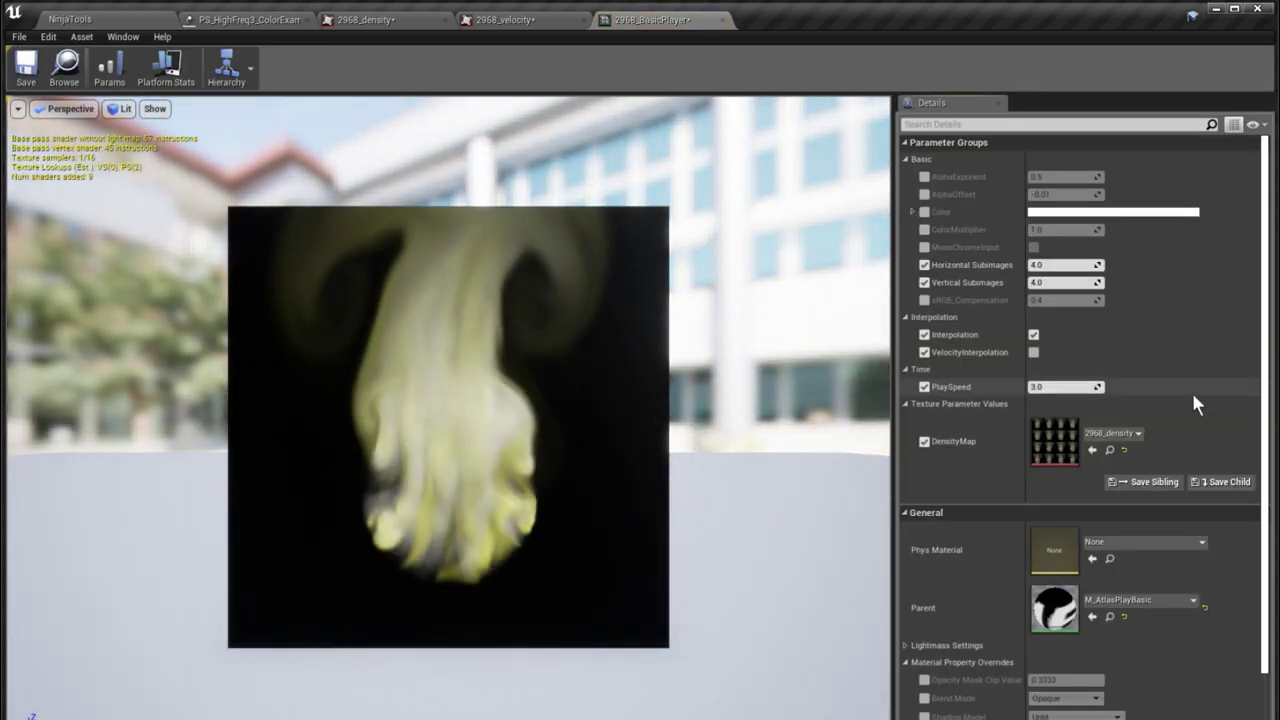
pyautogui.scroll(-4, 477, 435)
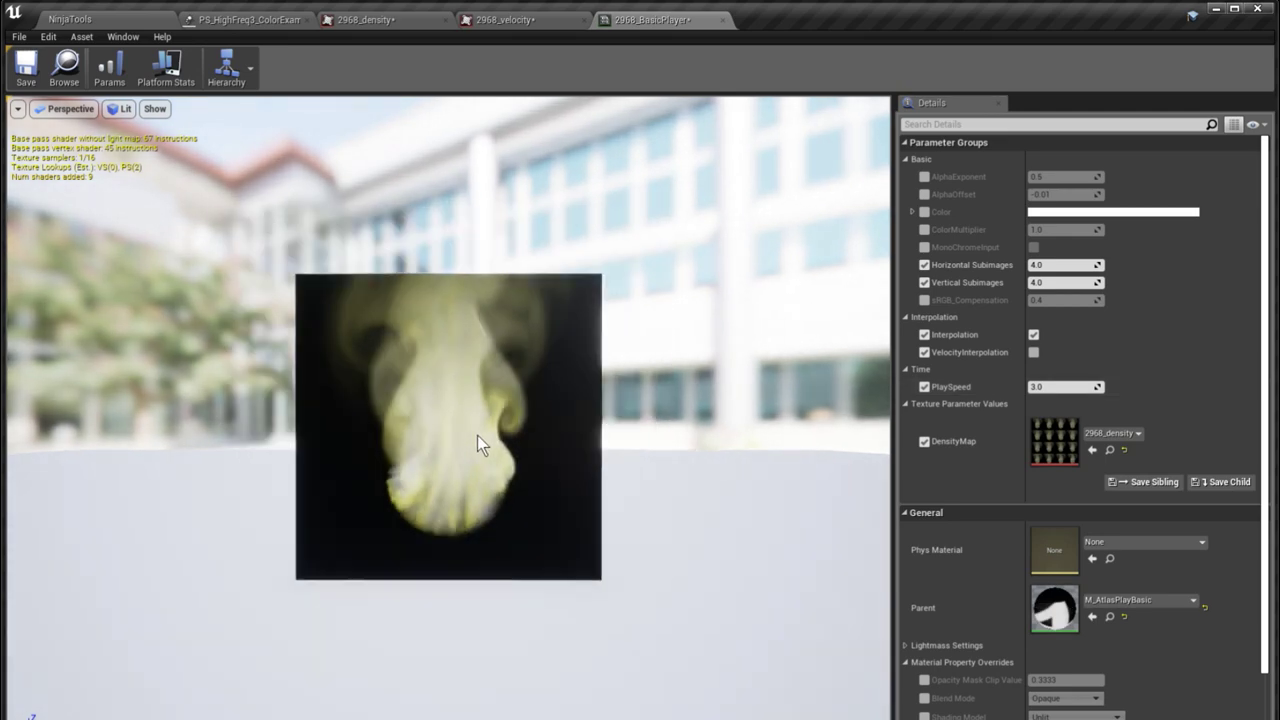
pyautogui.scroll(3, 477, 435)
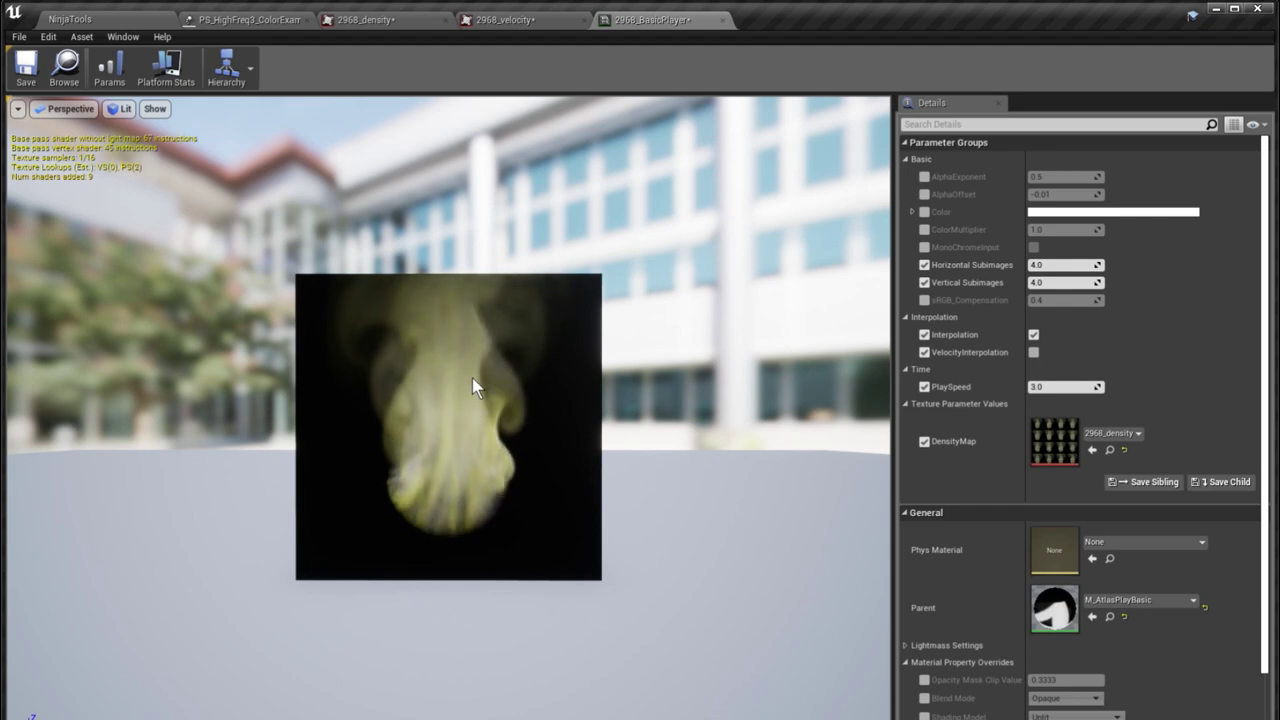
# Select MenuPlane2 and play the level fullscreen to launch FluidNinja
pyautogui.click(84, 20)
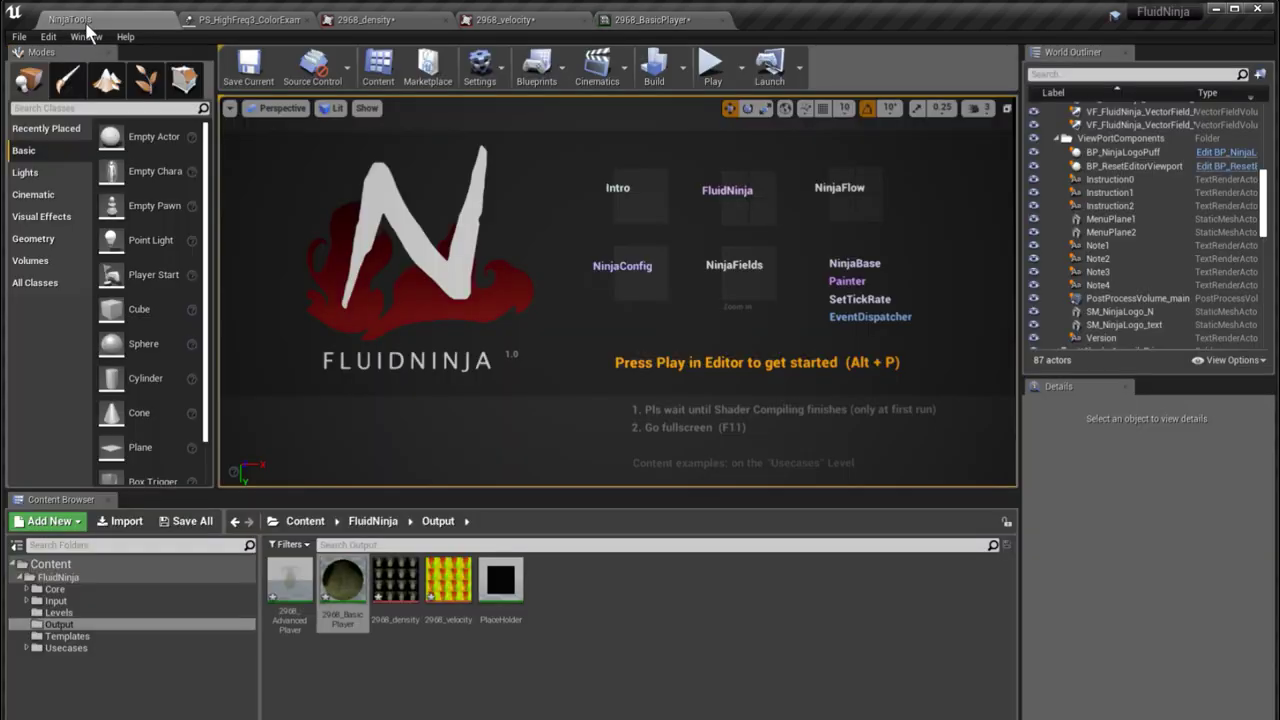
pyautogui.click(472, 443)
pyautogui.press('F11')
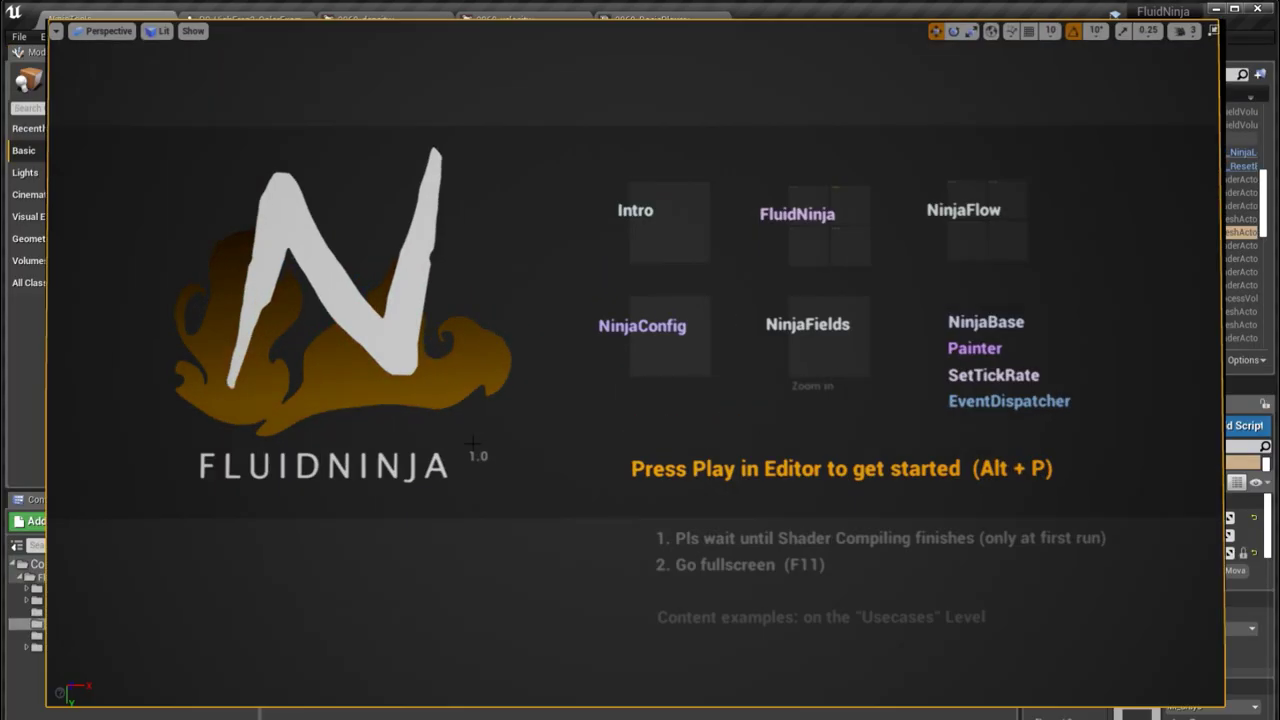
pyautogui.hotkey('alt', 'p')
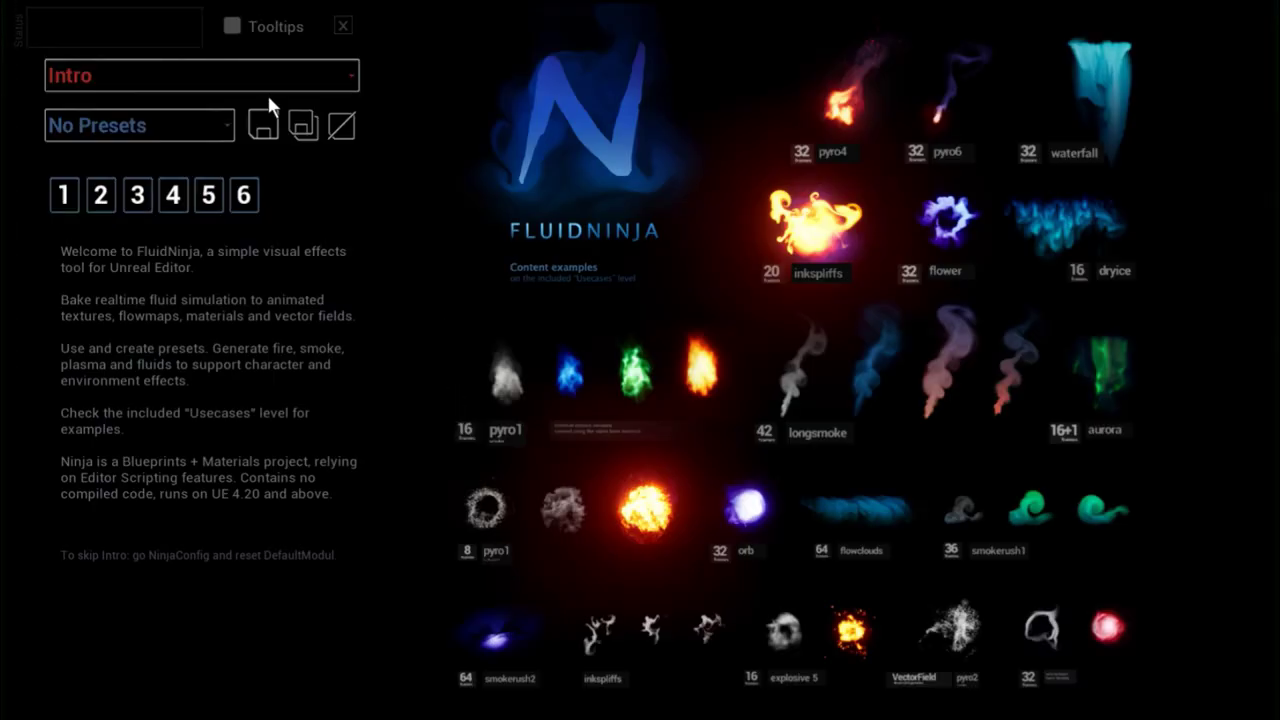
# Step through the intro pages and switch to the NinjaFields module
pyautogui.click(138, 197)
pyautogui.click(178, 198)
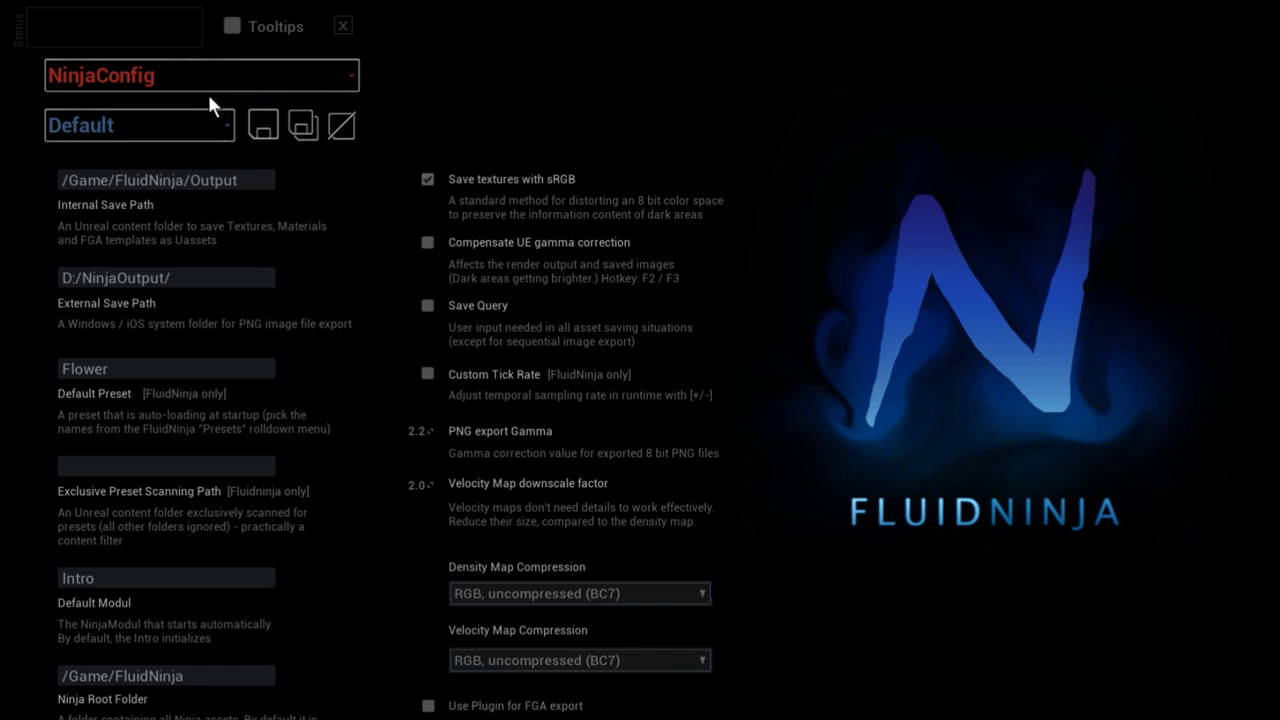
pyautogui.click(167, 76)
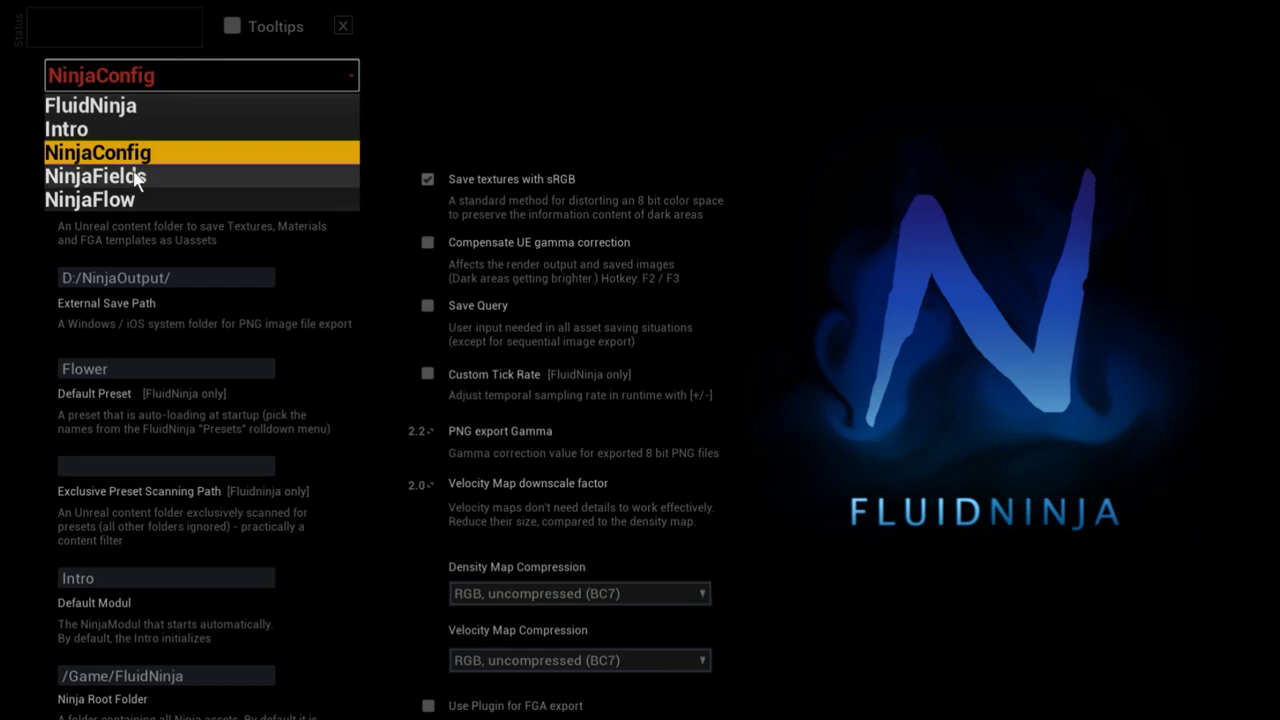
pyautogui.click(95, 176)
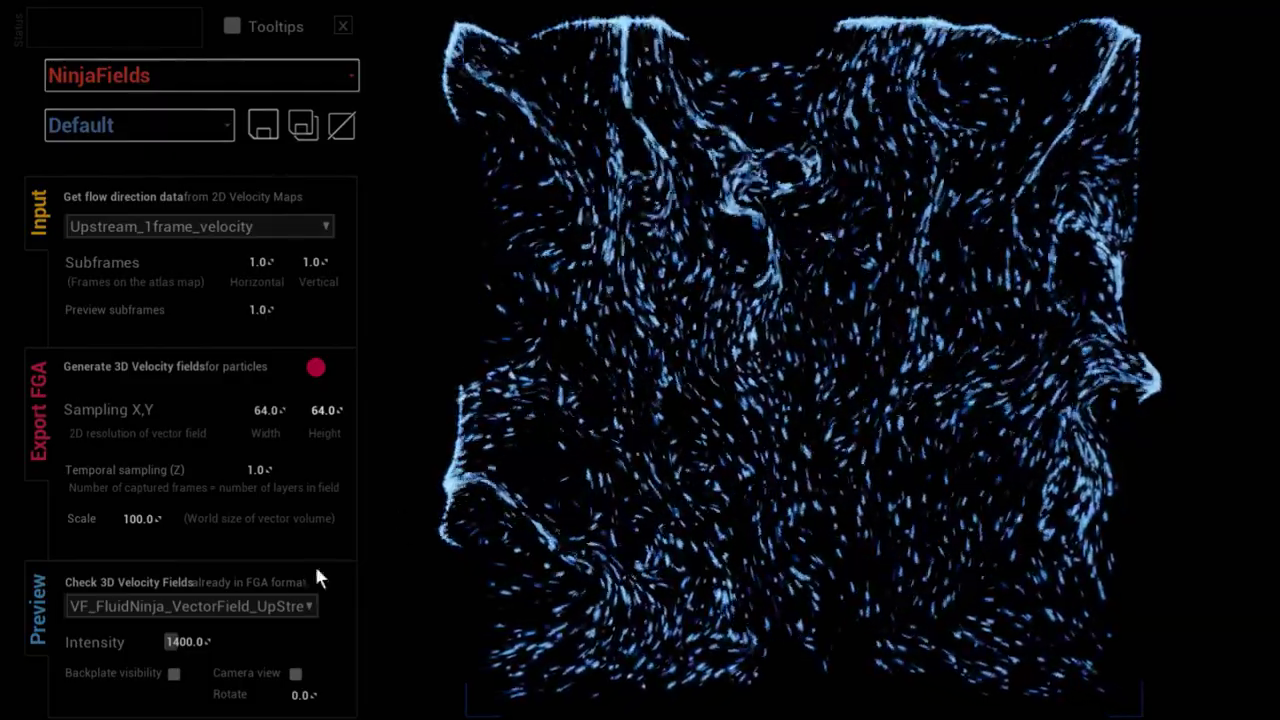
# Toggle the velocity backplate on and off, then tilt and spin the particle field in perspective
pyautogui.click(173, 674)
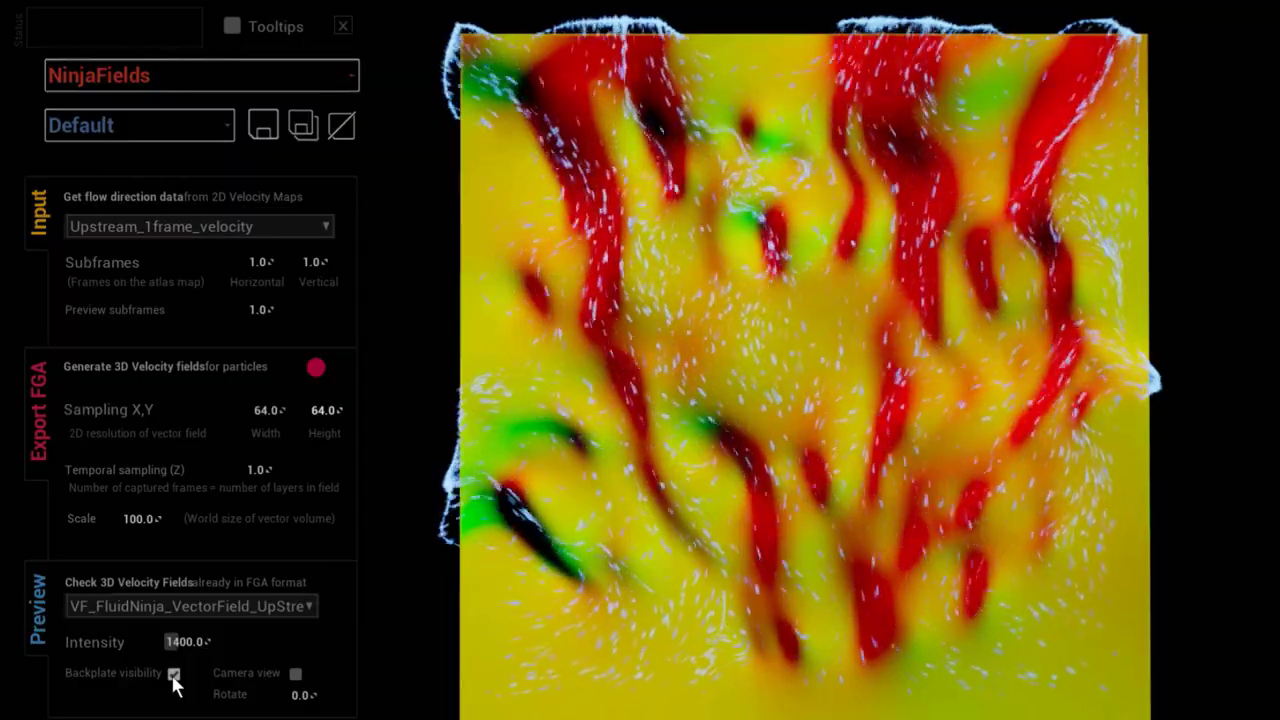
pyautogui.click(173, 674)
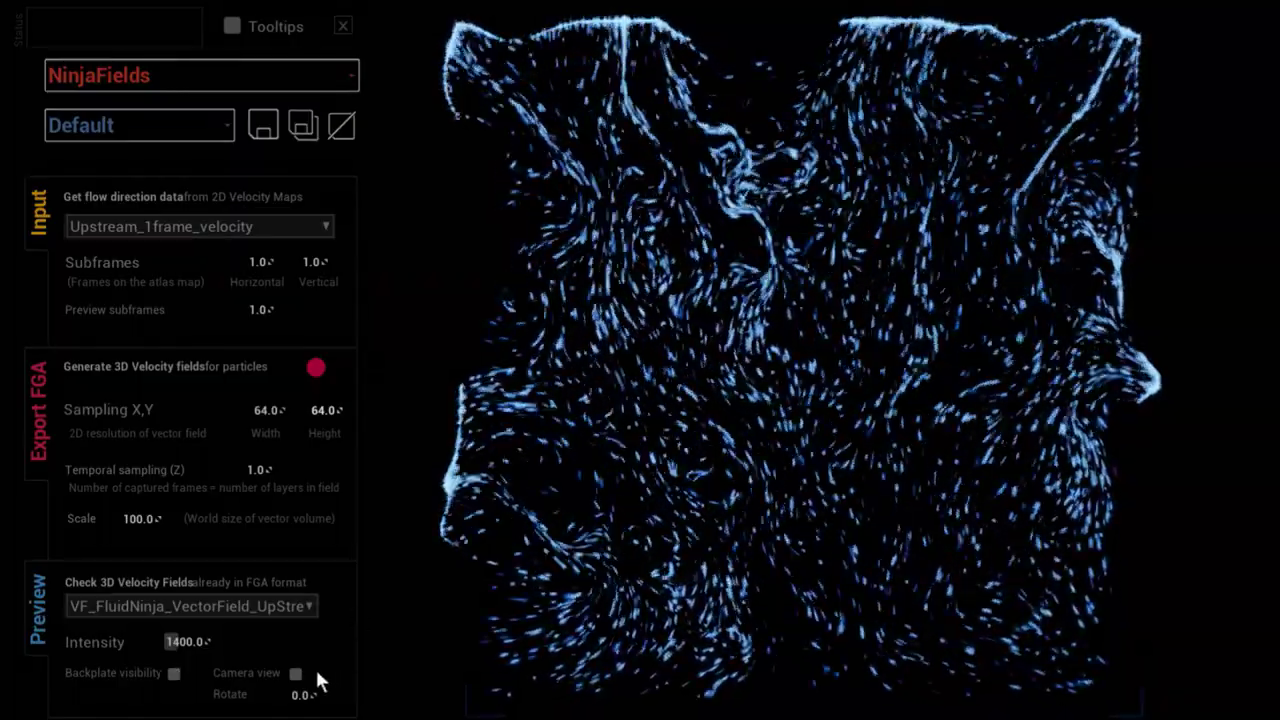
pyautogui.click(296, 674)
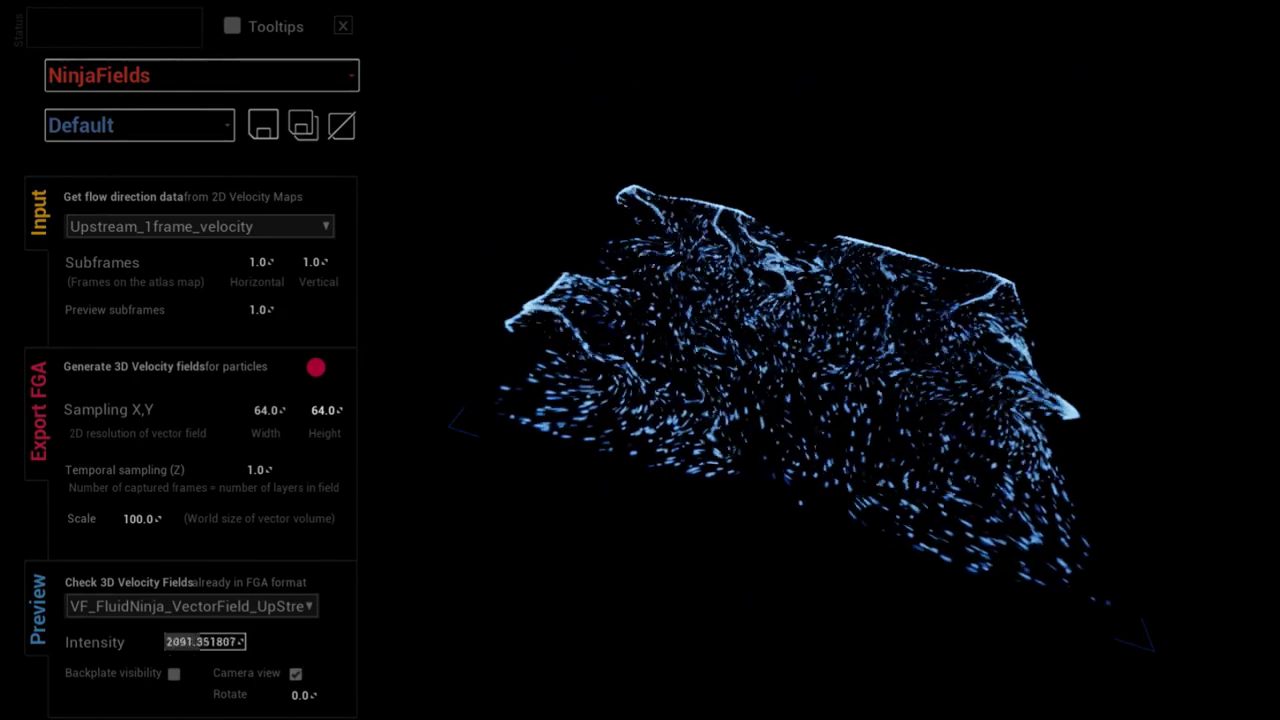
pyautogui.moveTo(310, 703); pyautogui.dragTo(380, 703)
# Preview the Flower and FireBall_8layers fields flat, step on to RadialOut, then switch to NinjaFlow
pyautogui.click(128, 134)
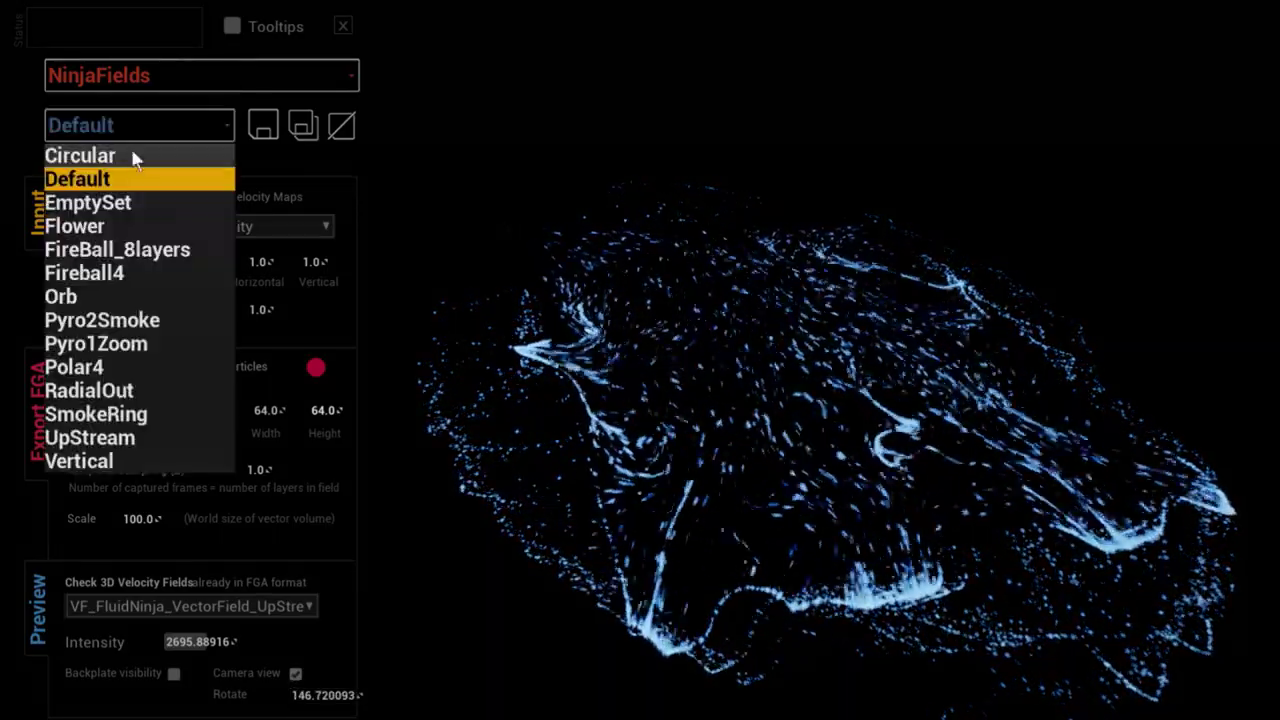
pyautogui.click(117, 228)
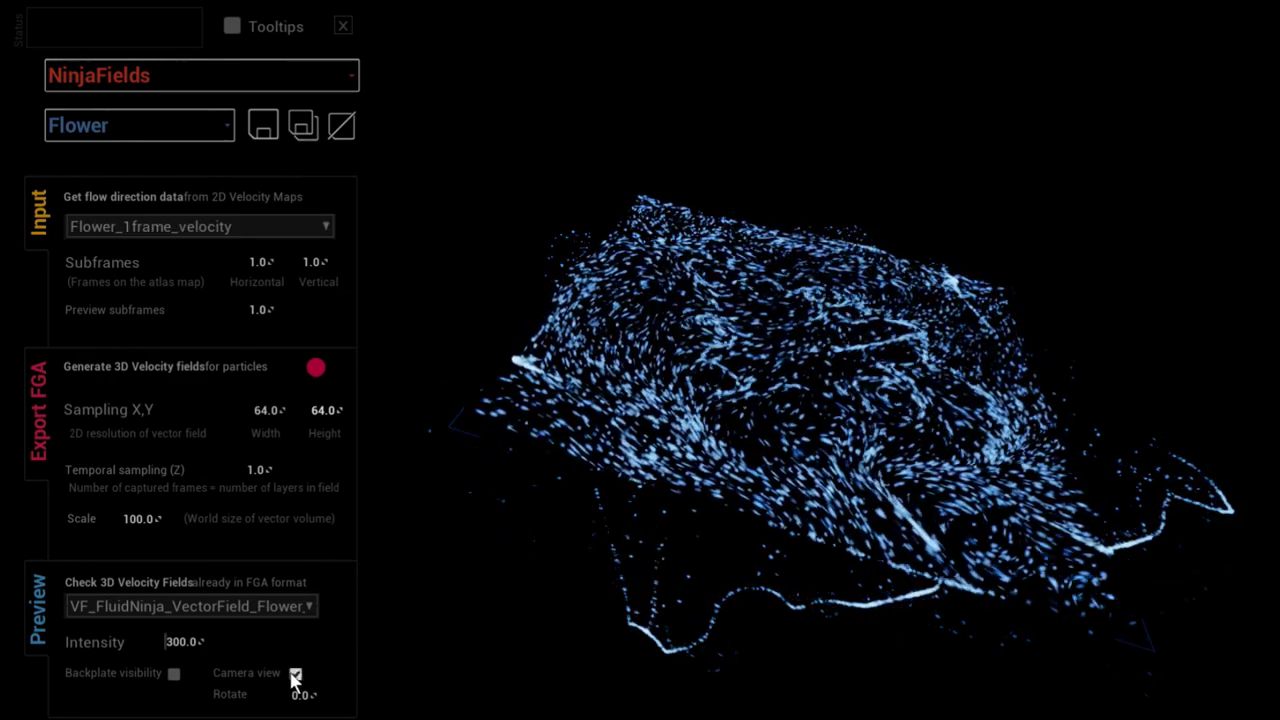
pyautogui.click(295, 674)
pyautogui.click(222, 125)
pyautogui.click(172, 250)
pyautogui.press('Down')
pyautogui.press('Down')
pyautogui.press('Down')
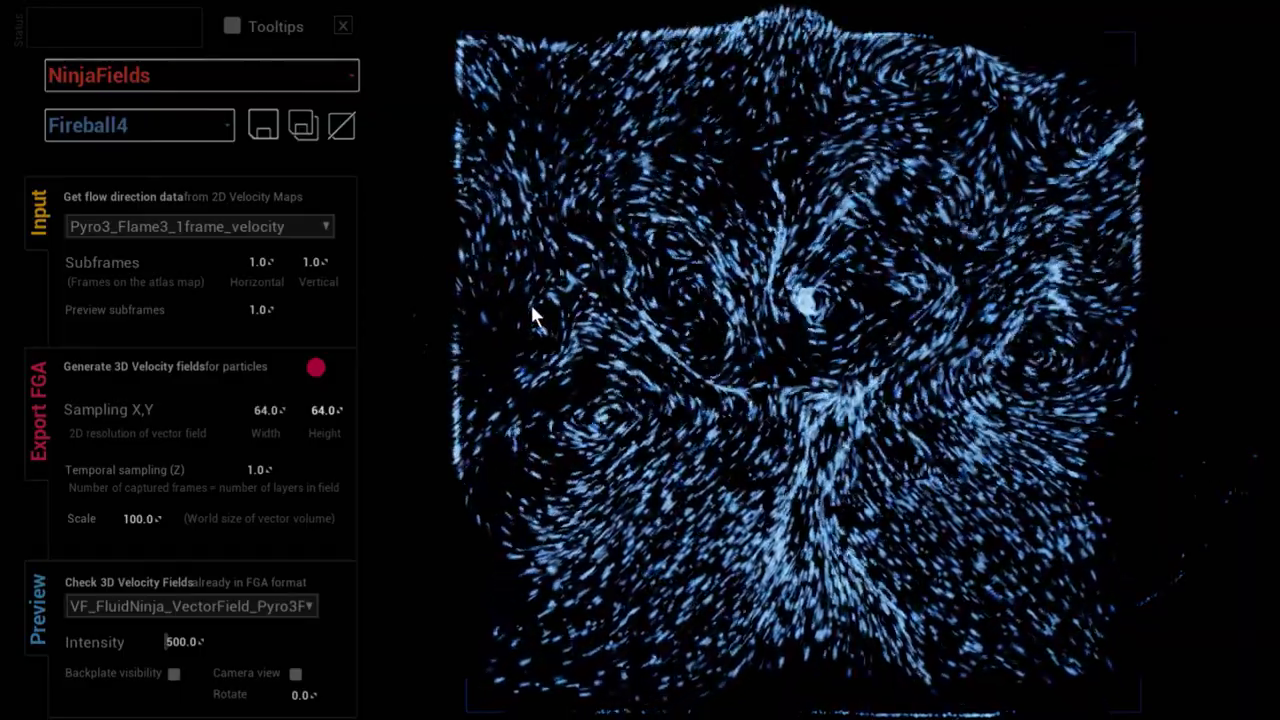
pyautogui.press('Down')
pyautogui.press('Down')
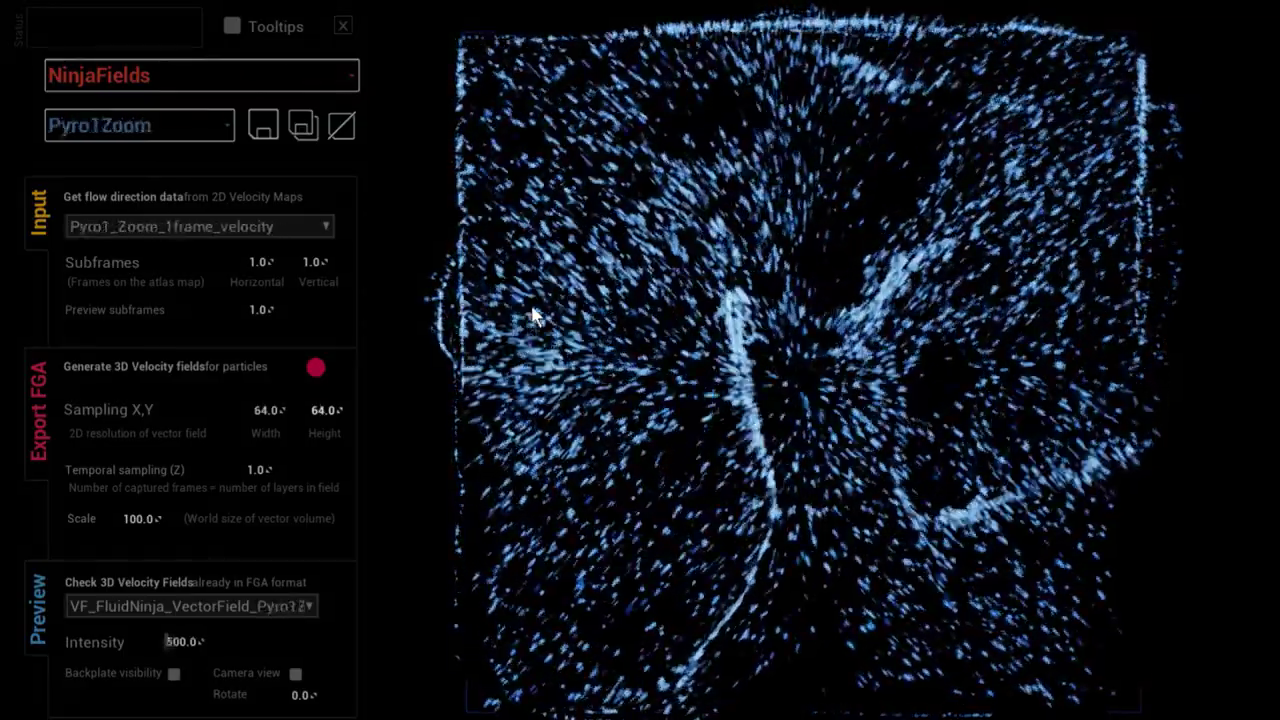
pyautogui.press('Down')
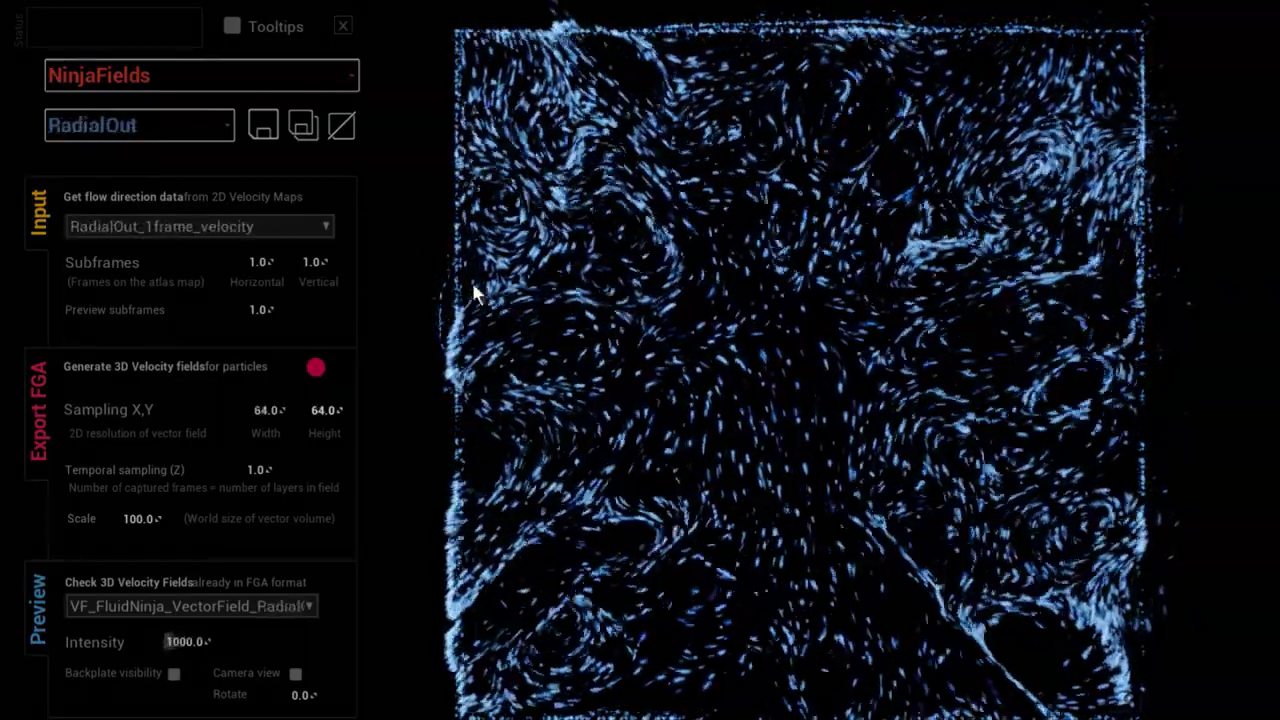
pyautogui.click(170, 86)
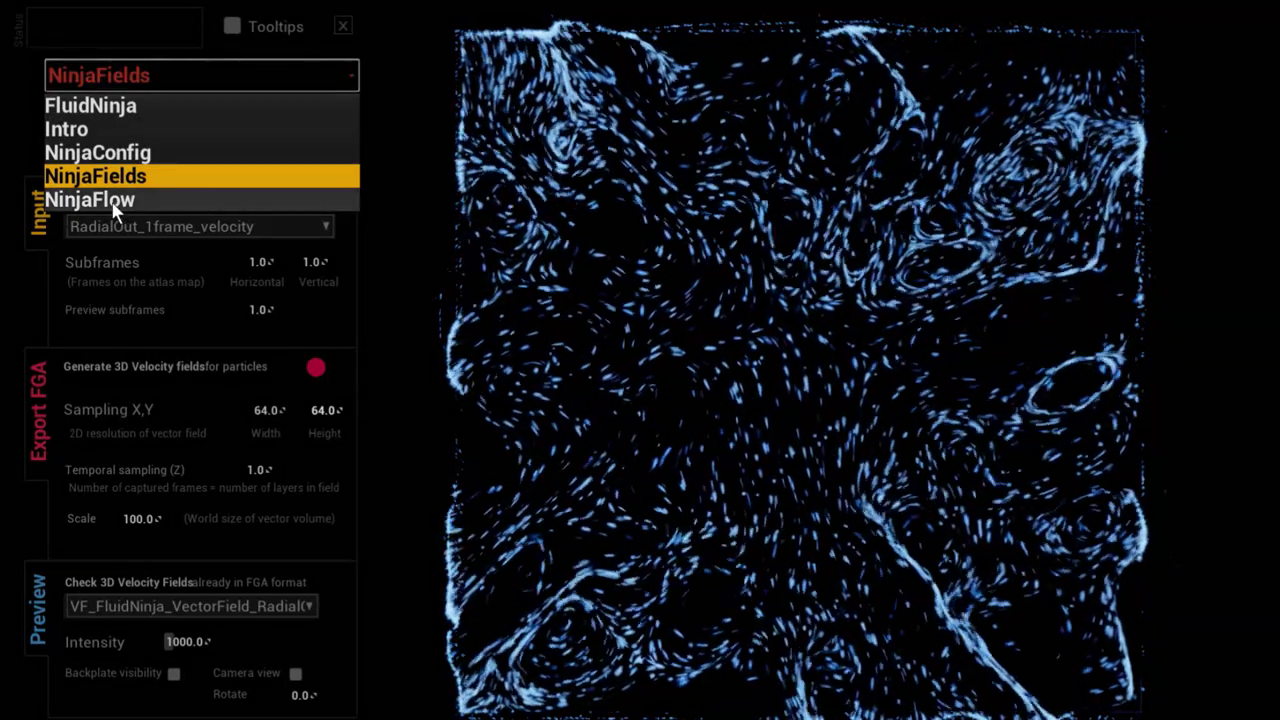
pyautogui.click(105, 203)
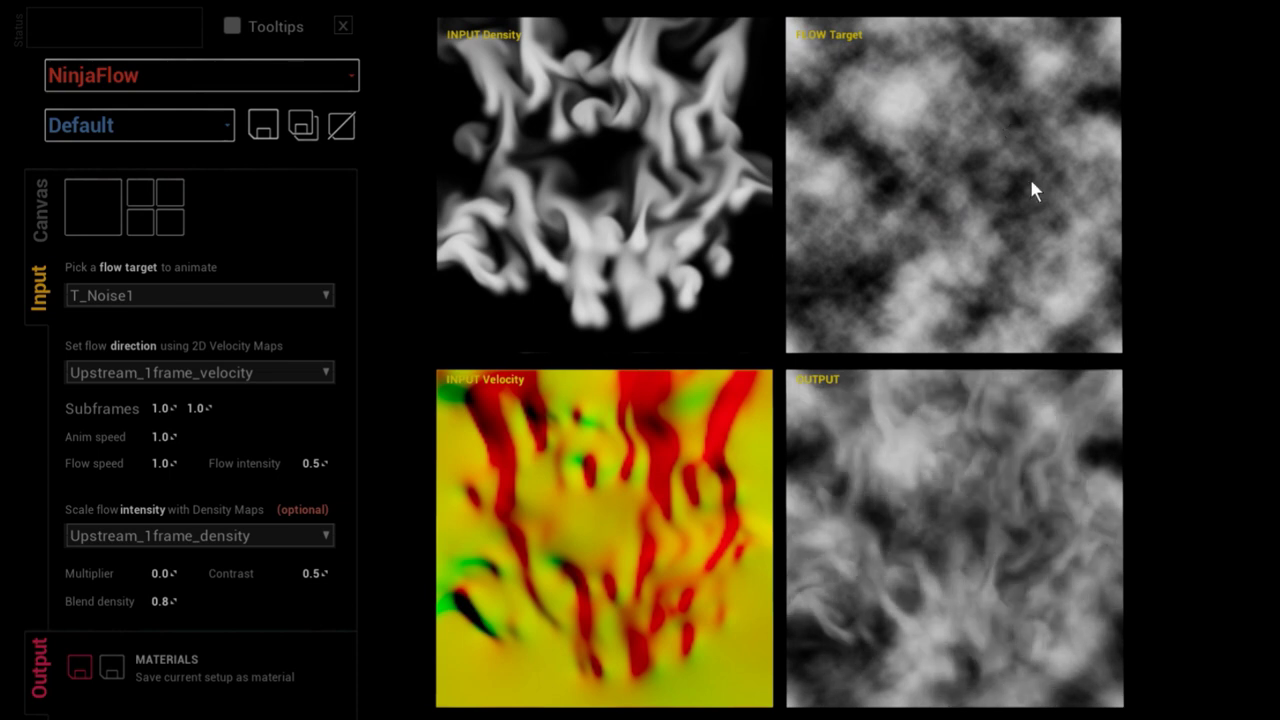
# Load the Aurora flow preset, show only the OUTPUT preview, then close the FluidNinja tool
pyautogui.click(228, 125)
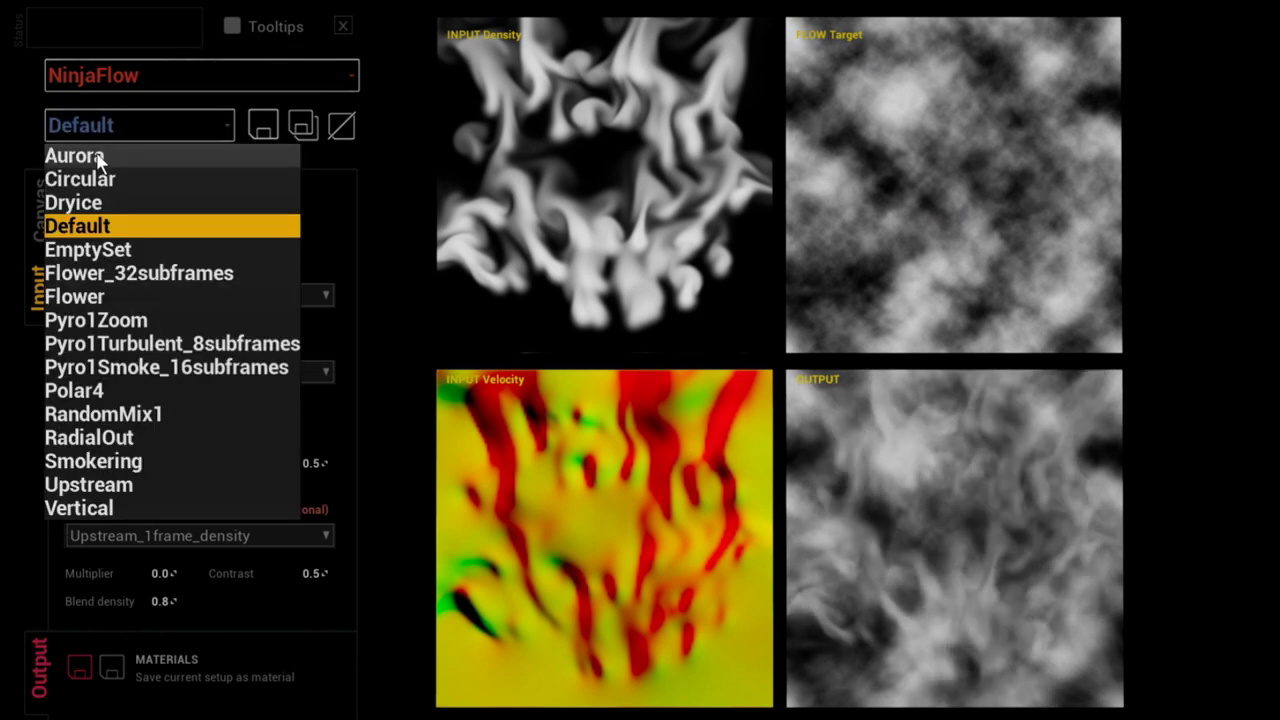
pyautogui.click(97, 158)
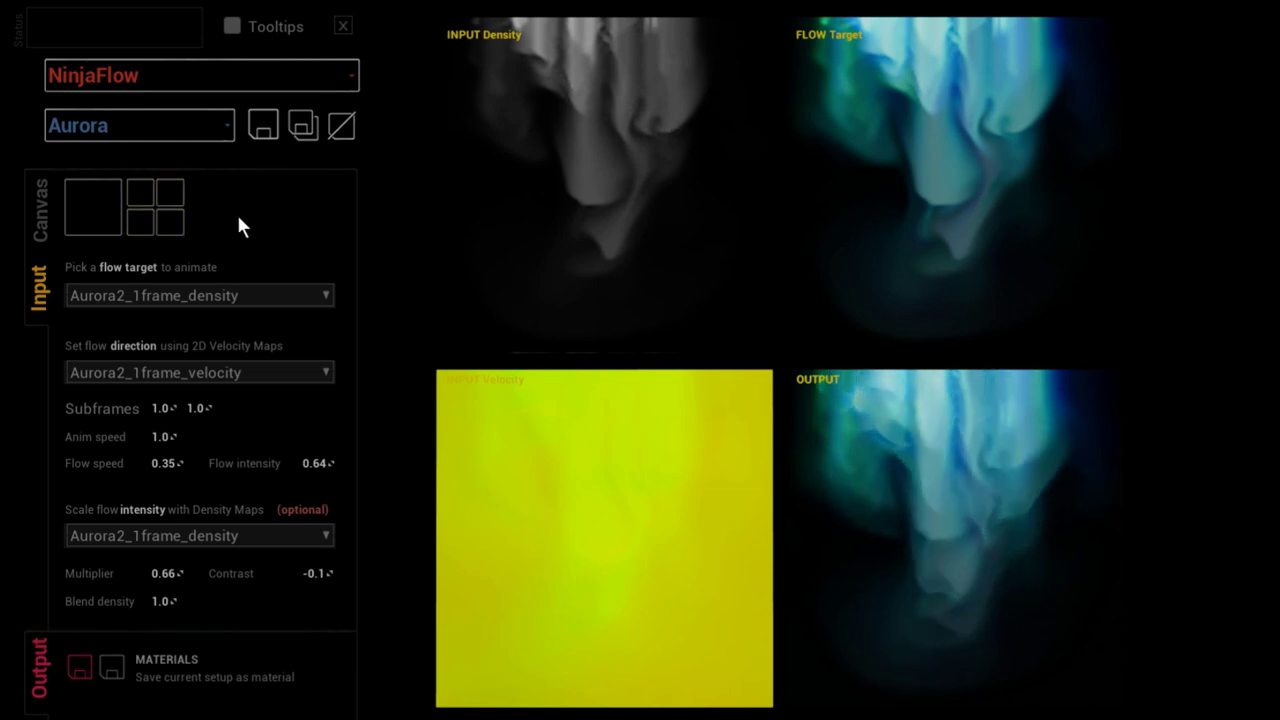
pyautogui.click(84, 229)
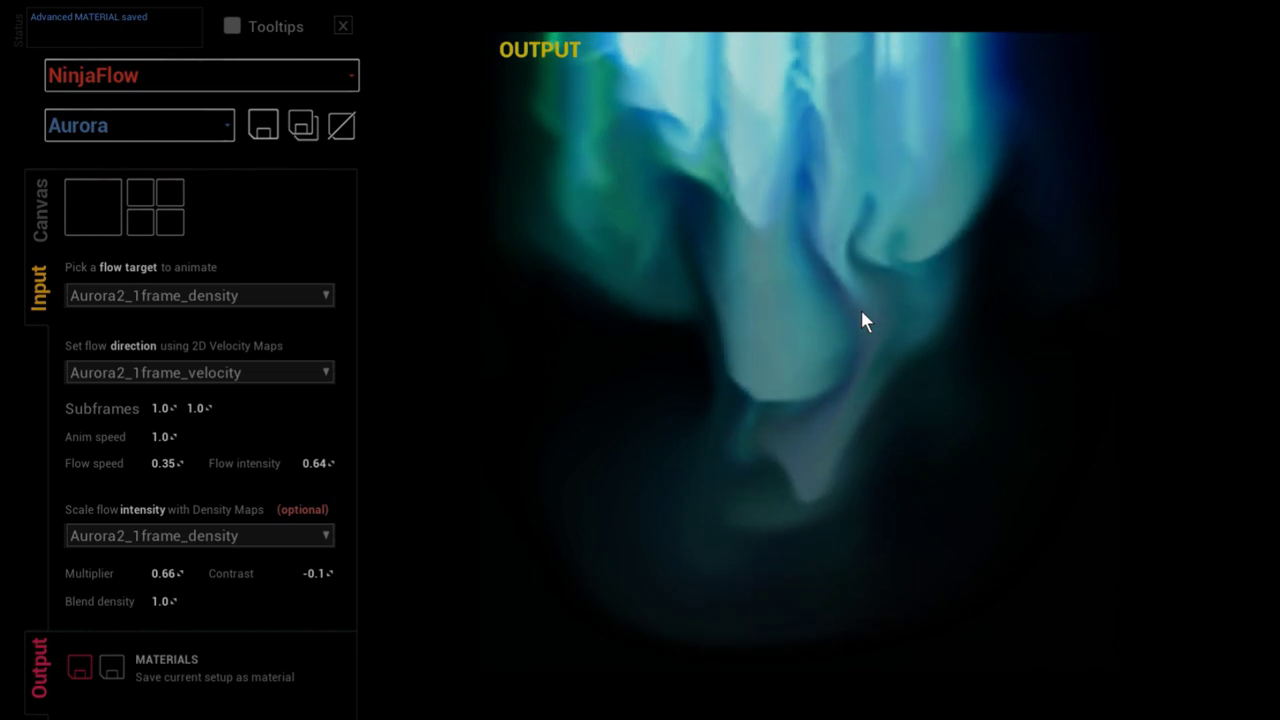
pyautogui.click(204, 76)
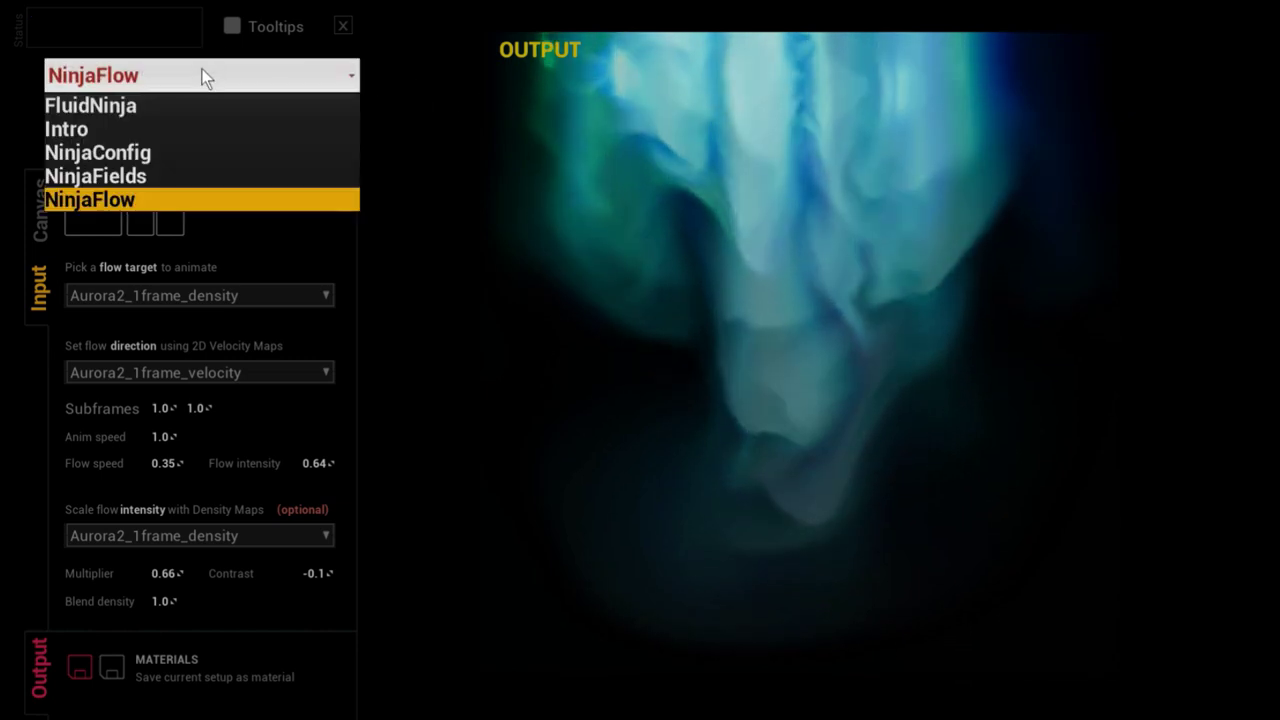
pyautogui.click(202, 72)
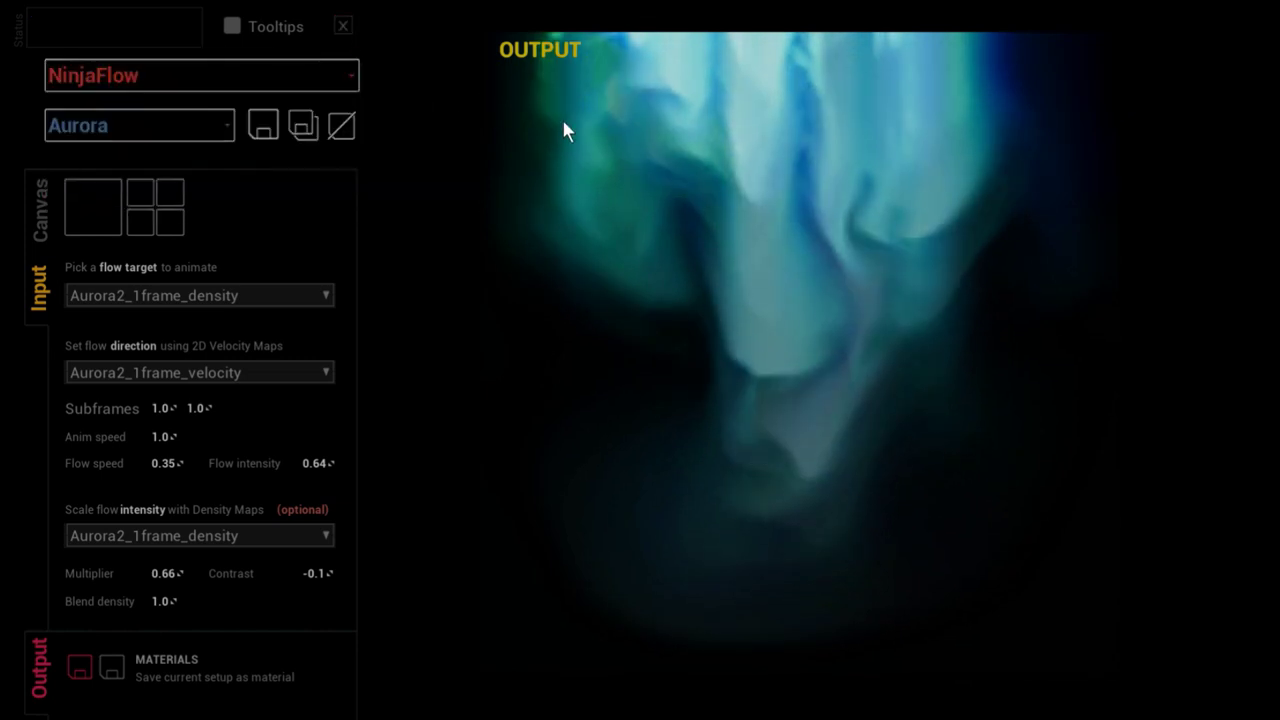
pyautogui.click(342, 26)
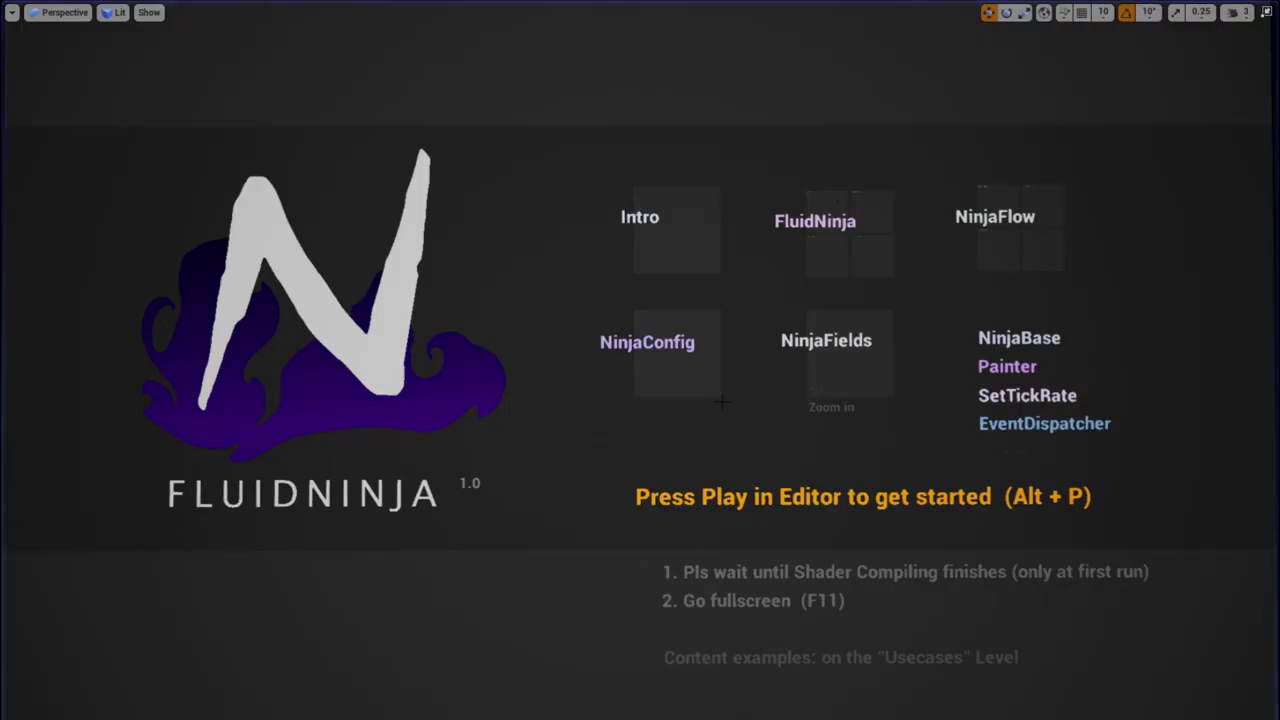
# Exit fullscreen with F11 to restore the toolbar, outliner and Content Browser
pyautogui.press('F11')
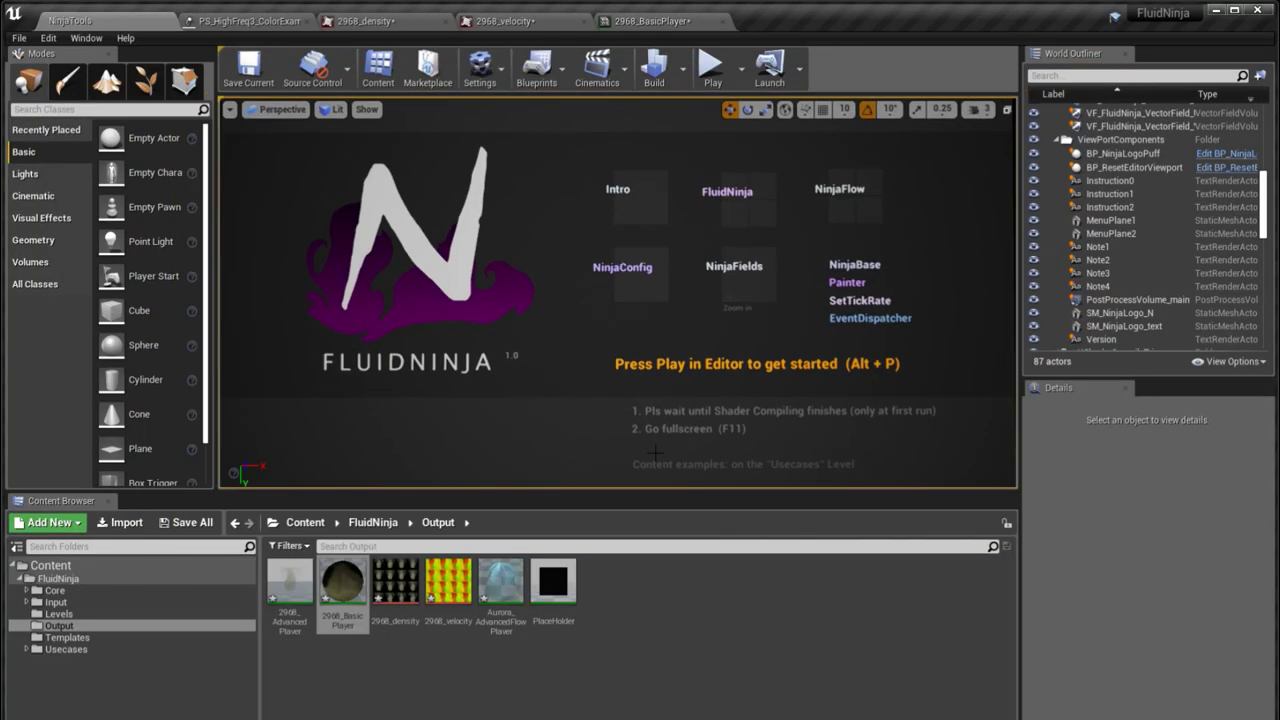